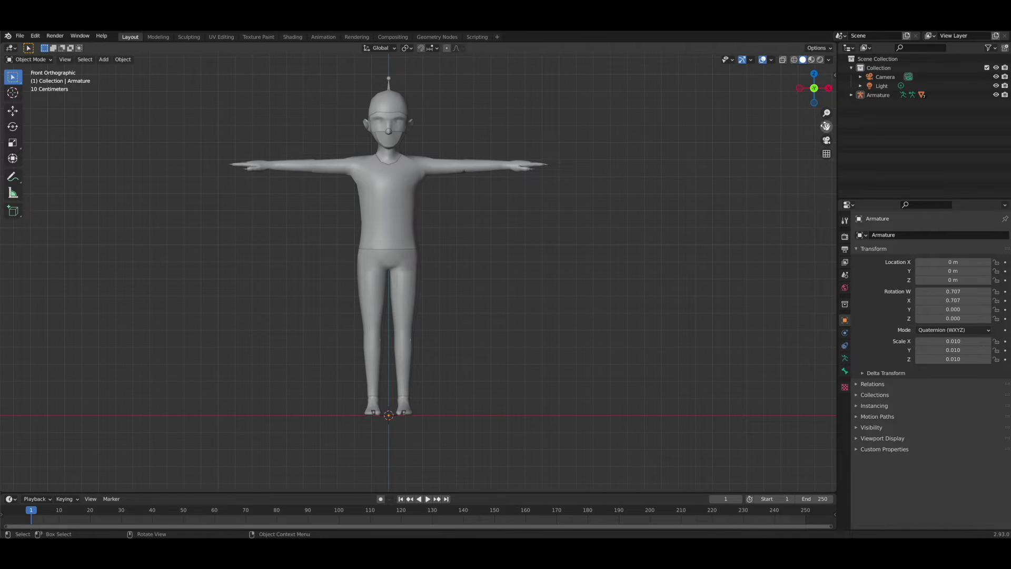
Frame the T-posed character in front view and select the M_uBody_BaseMesh body object
key(KP_Decimal)
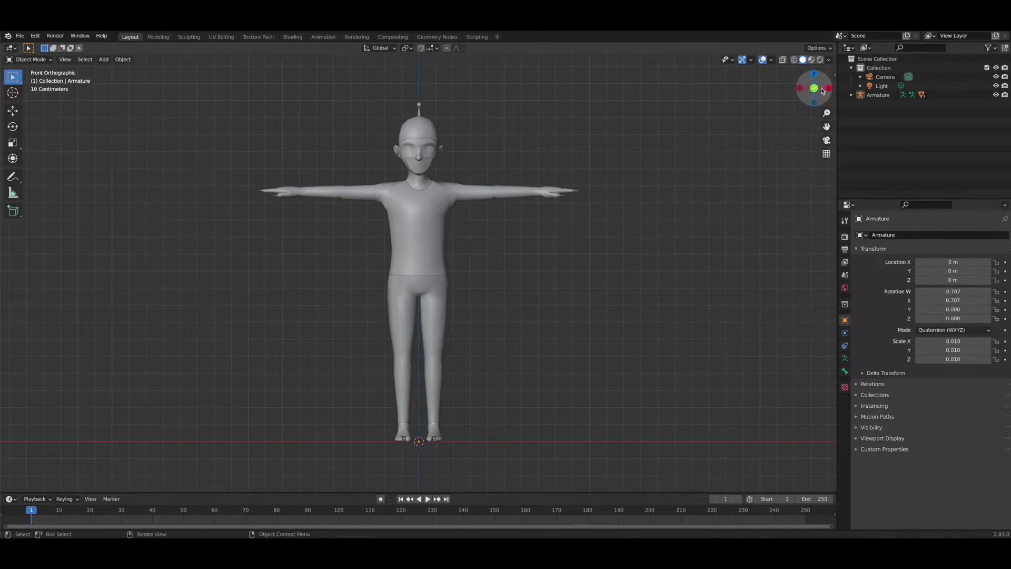
mouse_move(819, 94)
mouse_down()
mouse_move(842, 98)
mouse_move(825, 103)
mouse_move(864, 102)
mouse_move(817, 94)
mouse_up()
click(808, 89)
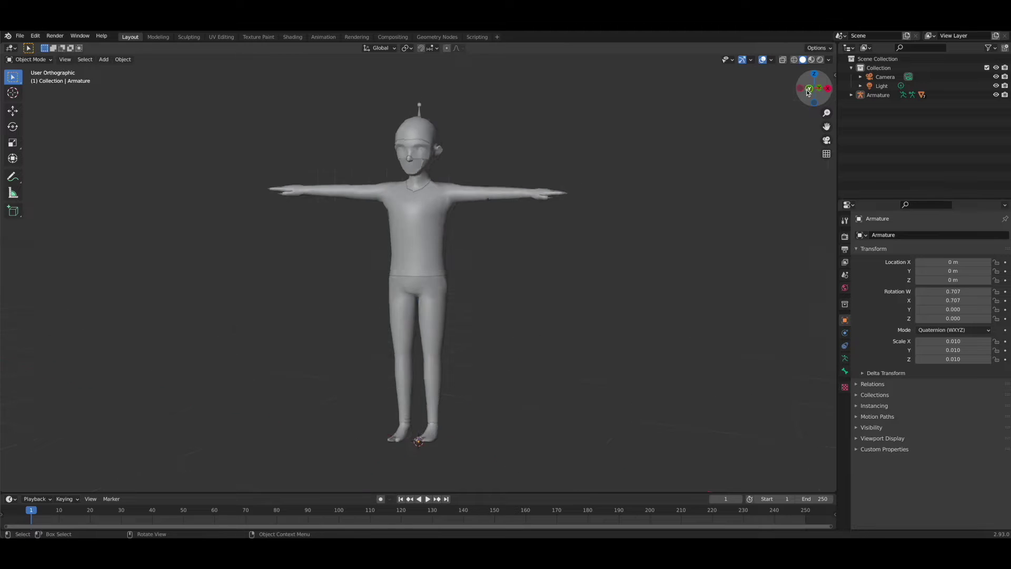
click(431, 209)
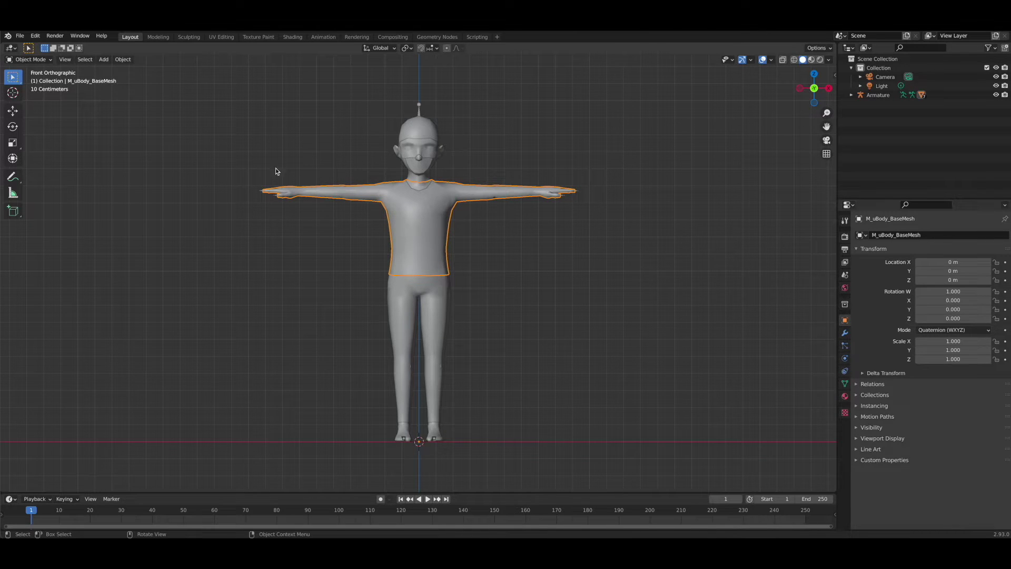
In Edit Mode face select, box-select a vertical chest strip and add an empty material slot
click(44, 60)
click(45, 80)
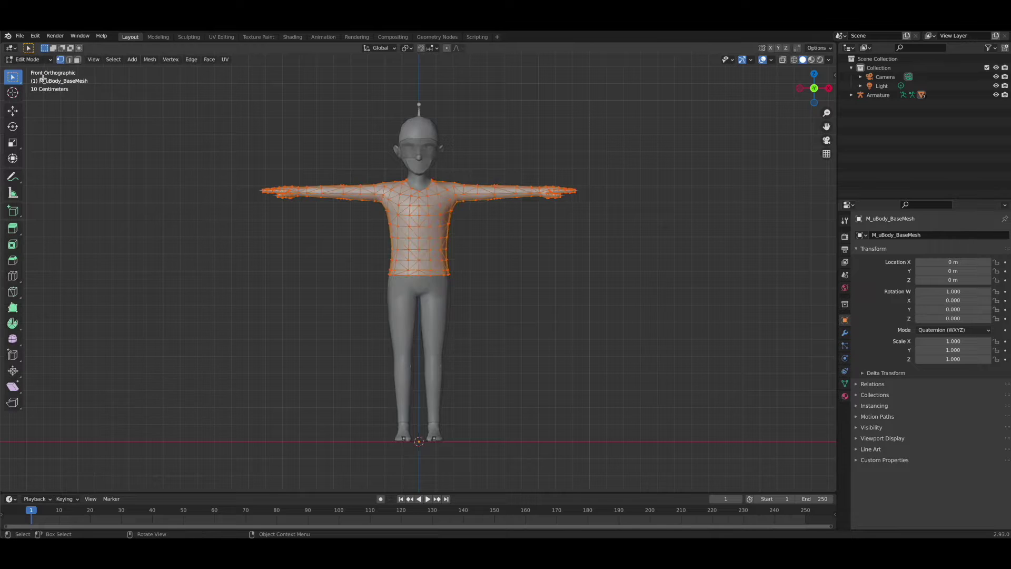
click(77, 60)
click(512, 227)
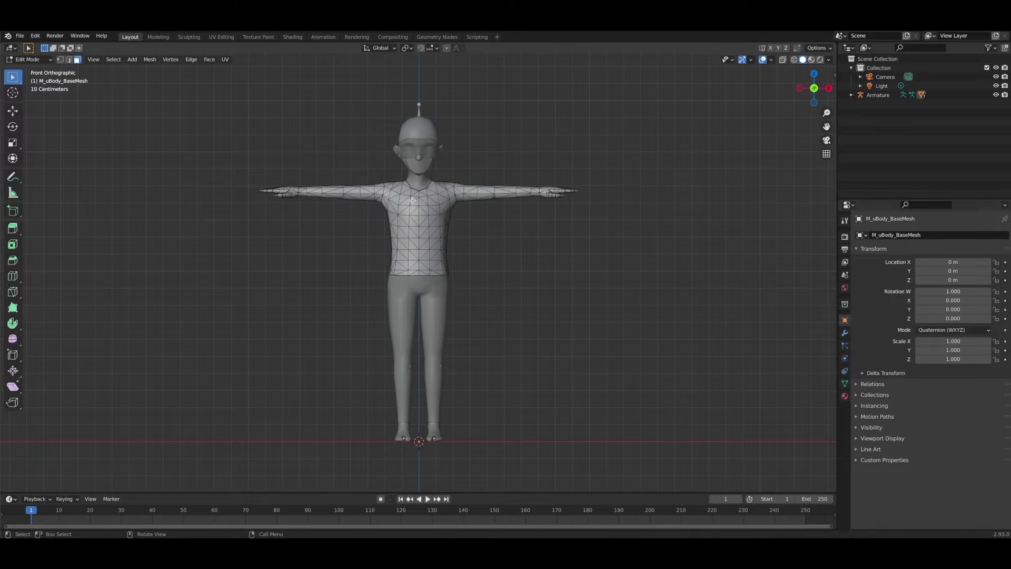
drag(417, 206, 430, 260)
click(844, 396)
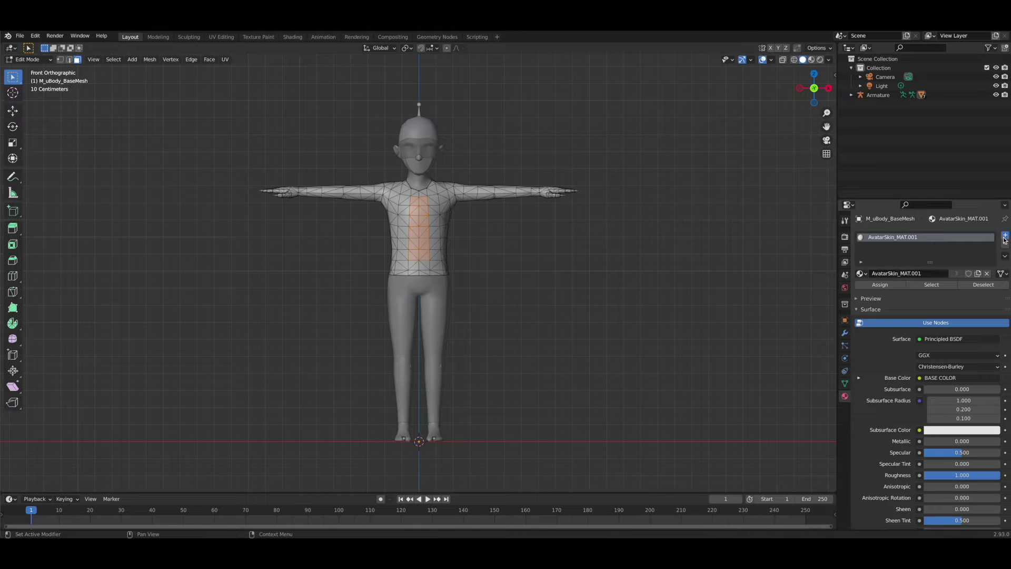
click(1004, 236)
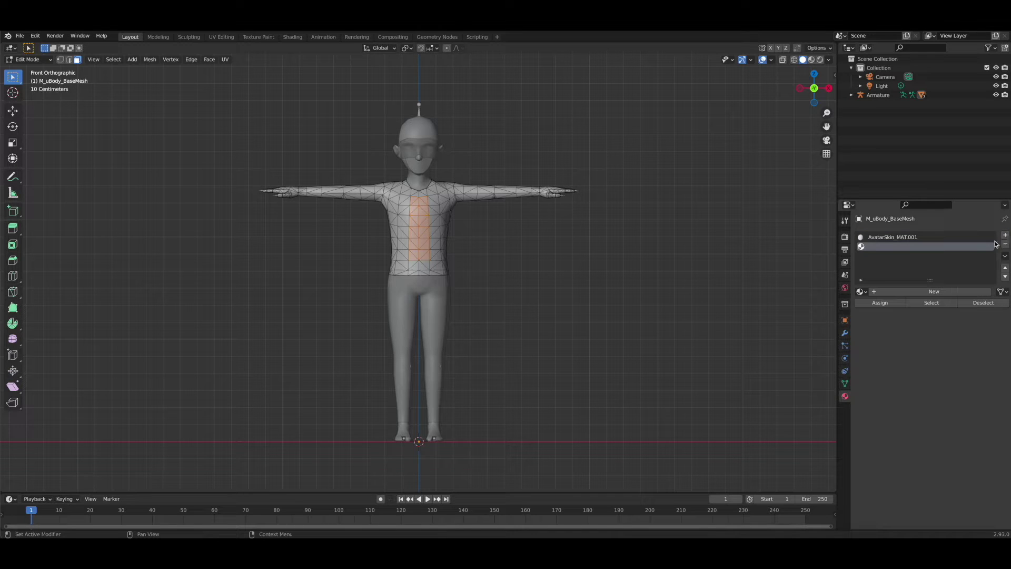
Create Material.001 with a cyan base colour and view it in Material Preview shading
click(907, 291)
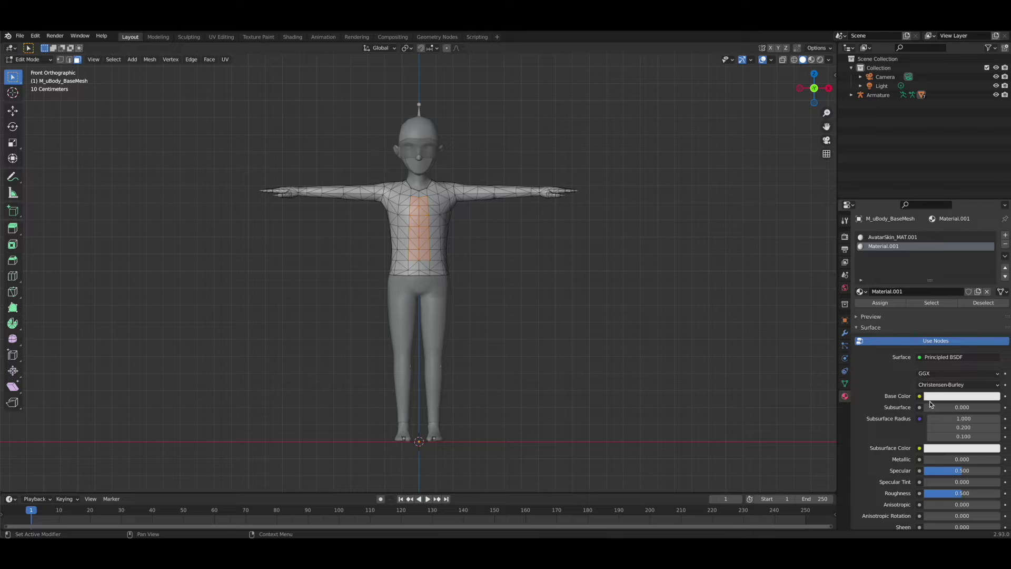
click(958, 398)
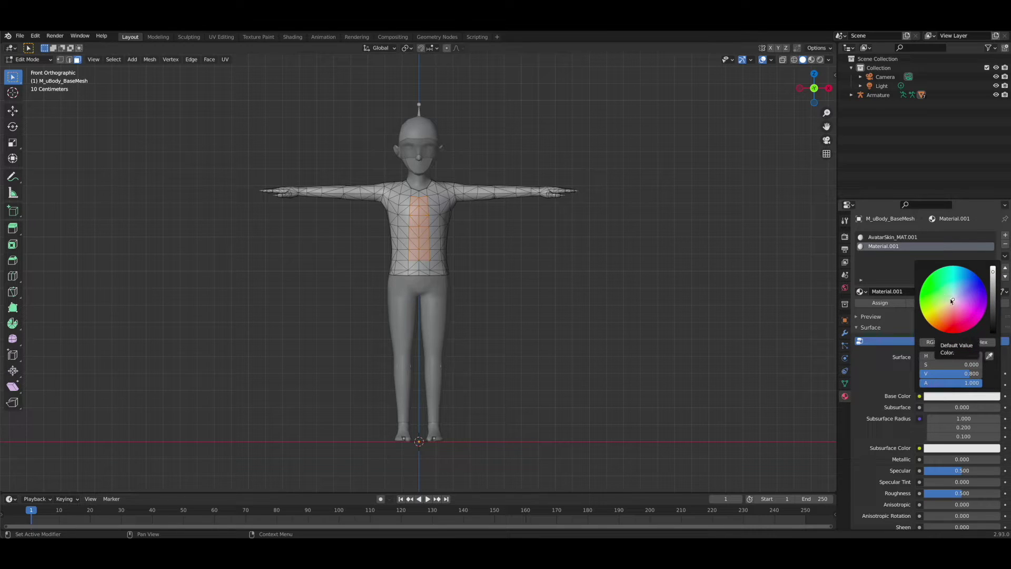
drag(953, 305, 955, 275)
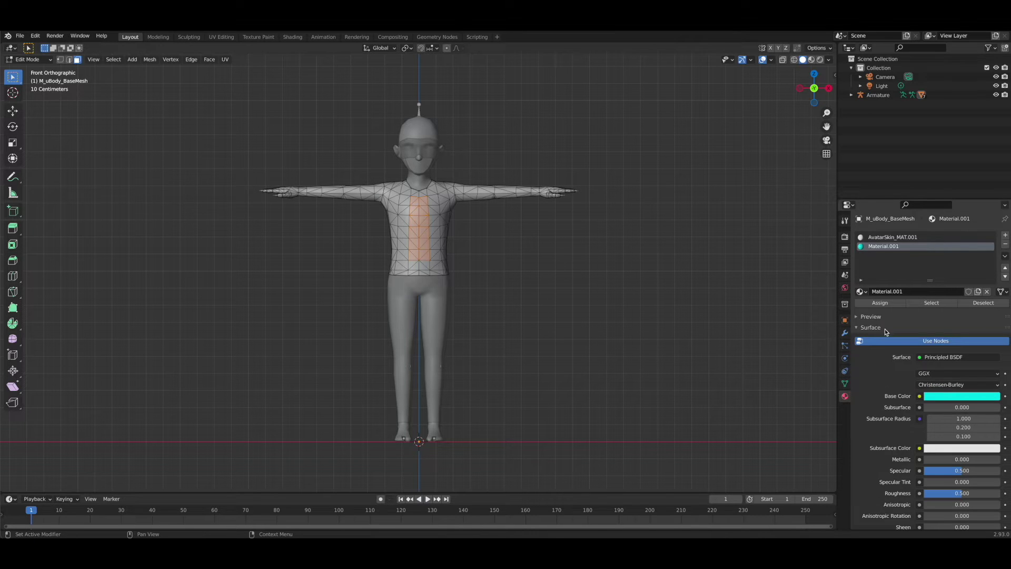
click(811, 60)
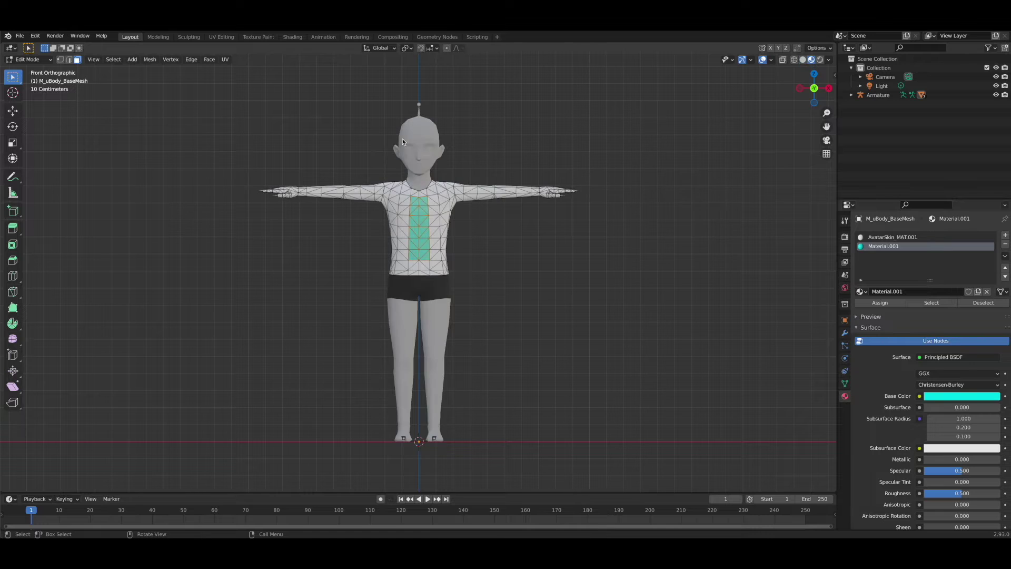
mouse_move(814, 88)
mouse_down()
mouse_move(847, 91)
mouse_move(793, 90)
mouse_move(819, 92)
mouse_up()
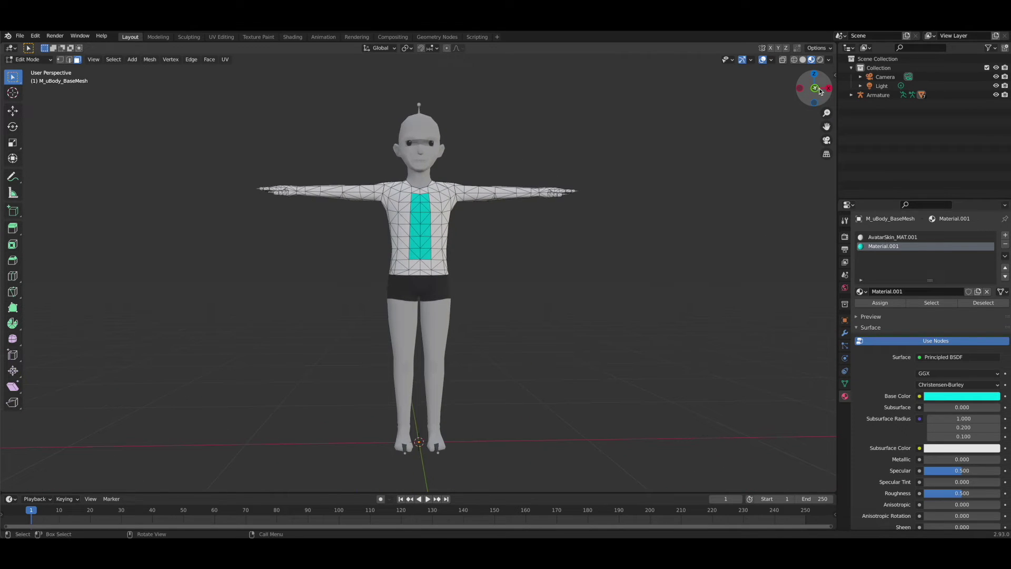
scroll(916, 342, down, 2)
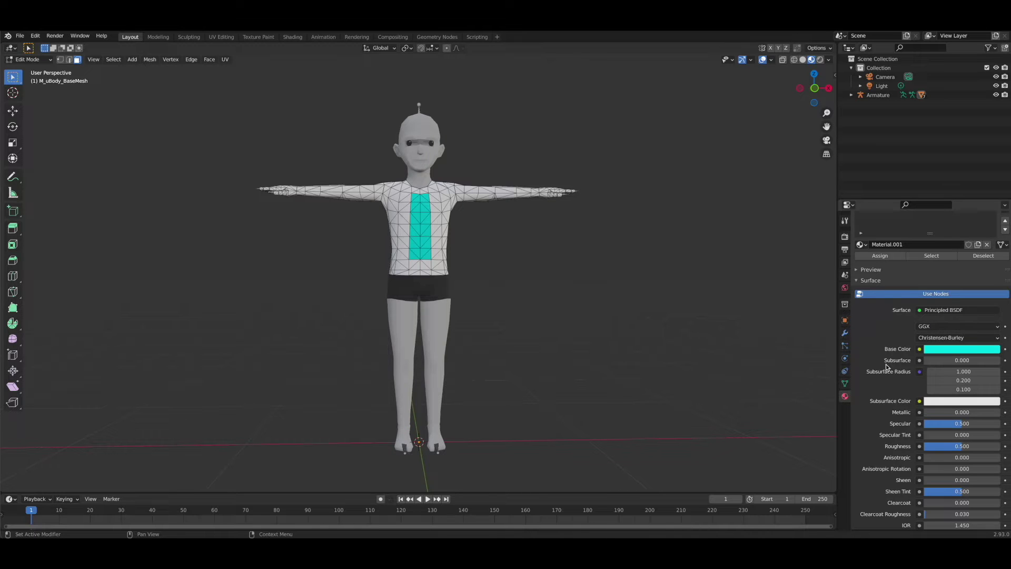
scroll(938, 357, down, 6)
scroll(937, 357, down, 3)
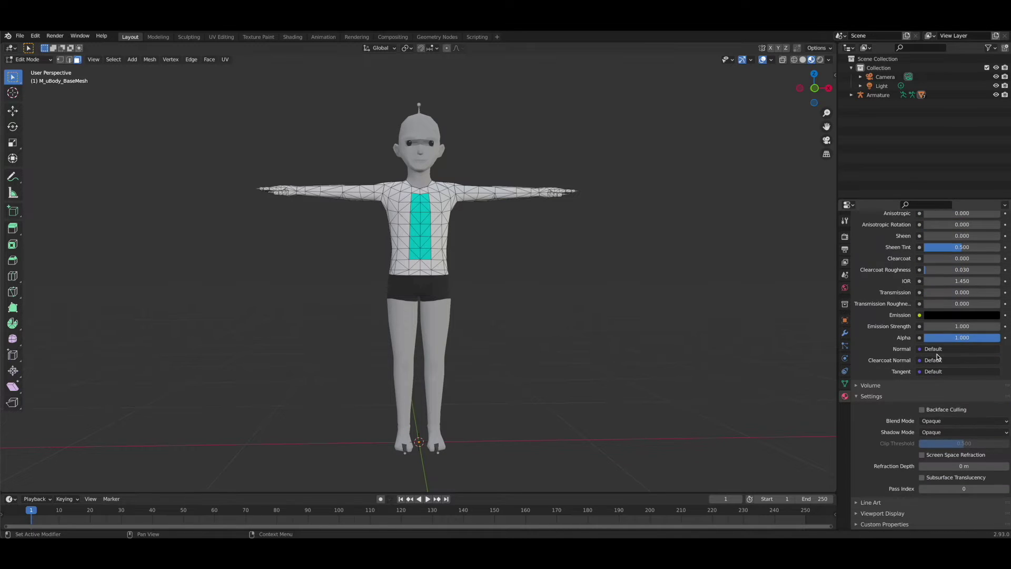
scroll(938, 357, up, 12)
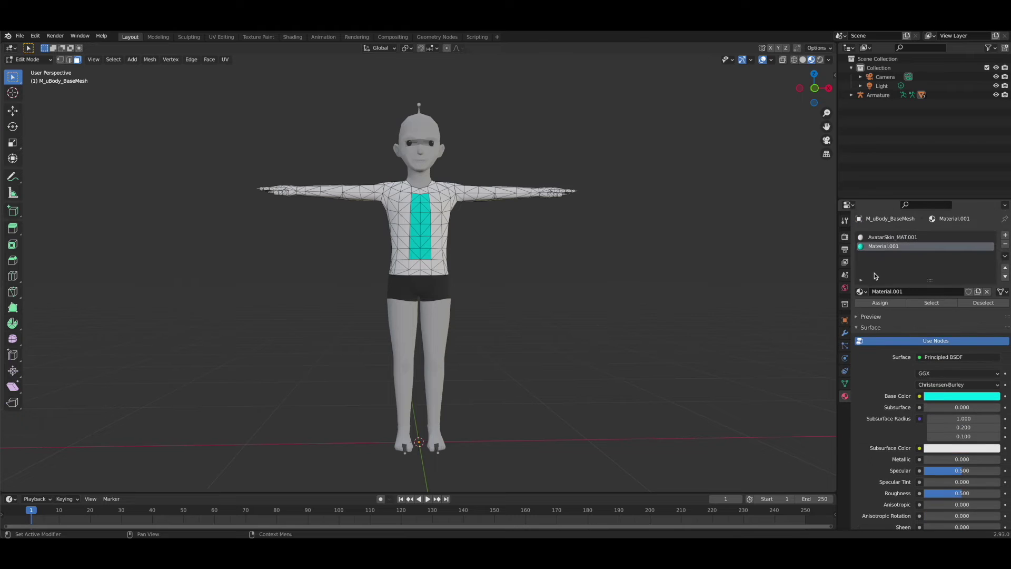
scroll(926, 336, down, 5)
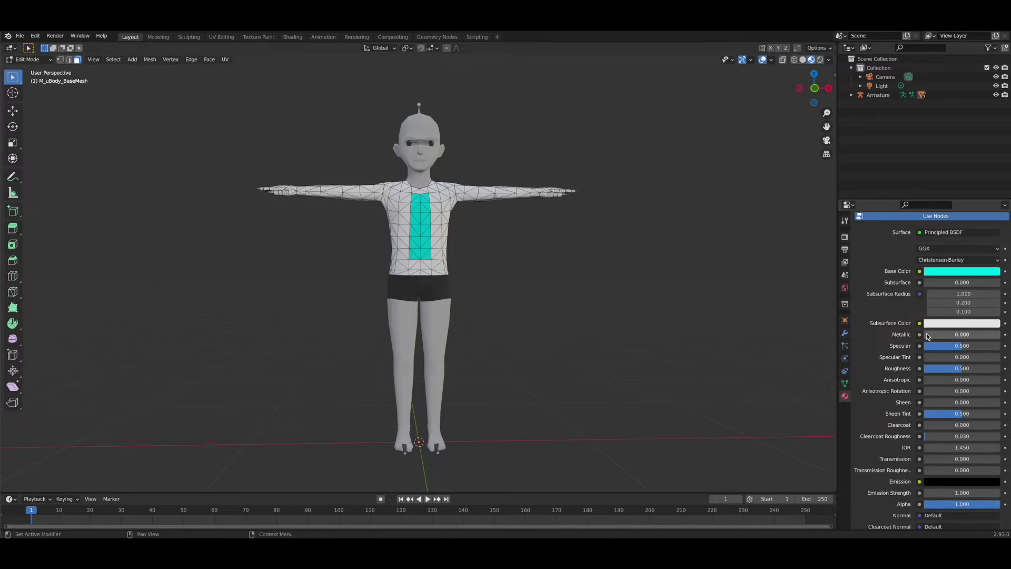
scroll(951, 358, down, 5)
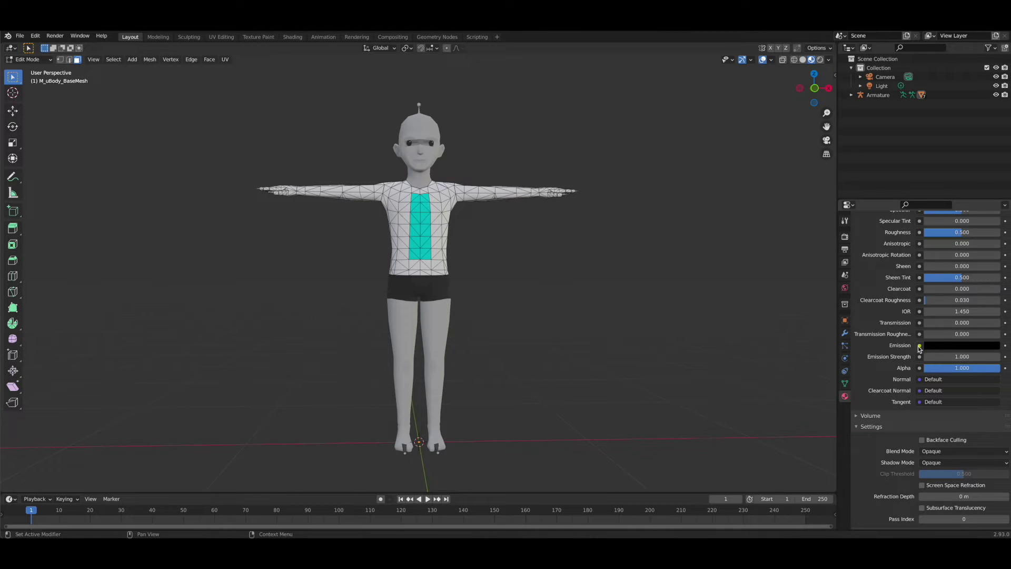
click(919, 346)
click(945, 348)
Set Material.001's emission colour to the chest strip's cyan using the eyedropper
drag(988, 280, 992, 216)
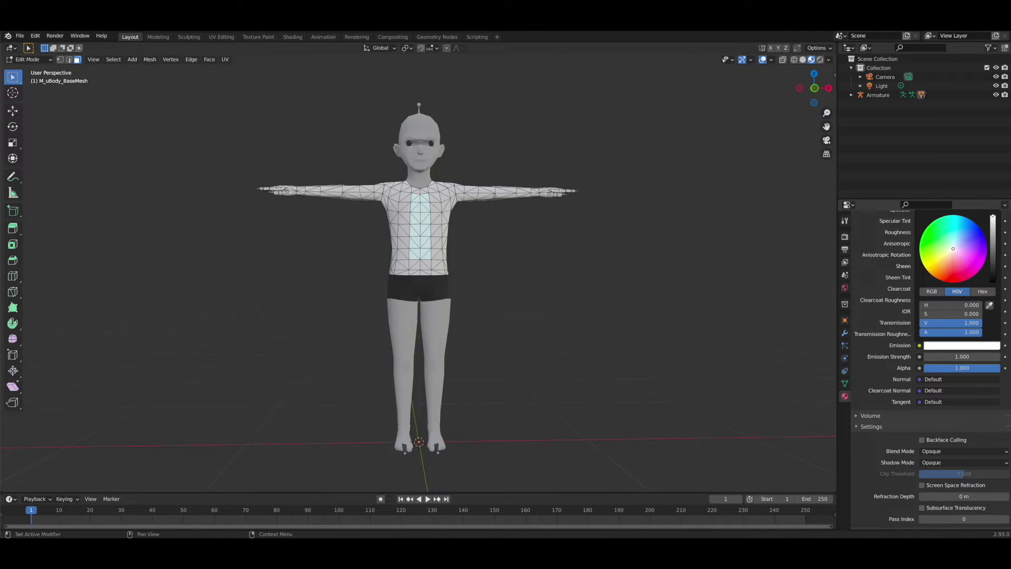
click(990, 306)
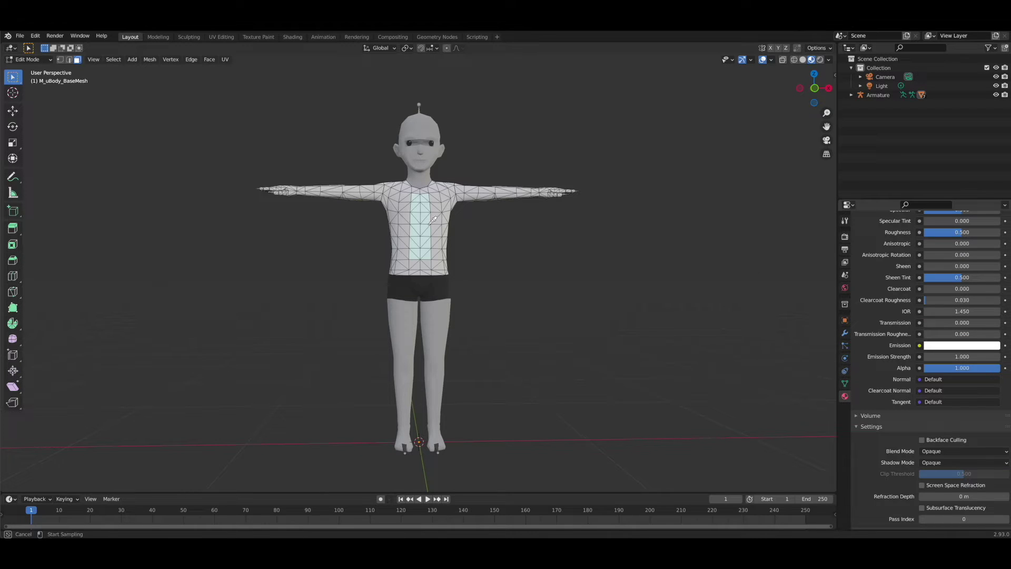
click(959, 349)
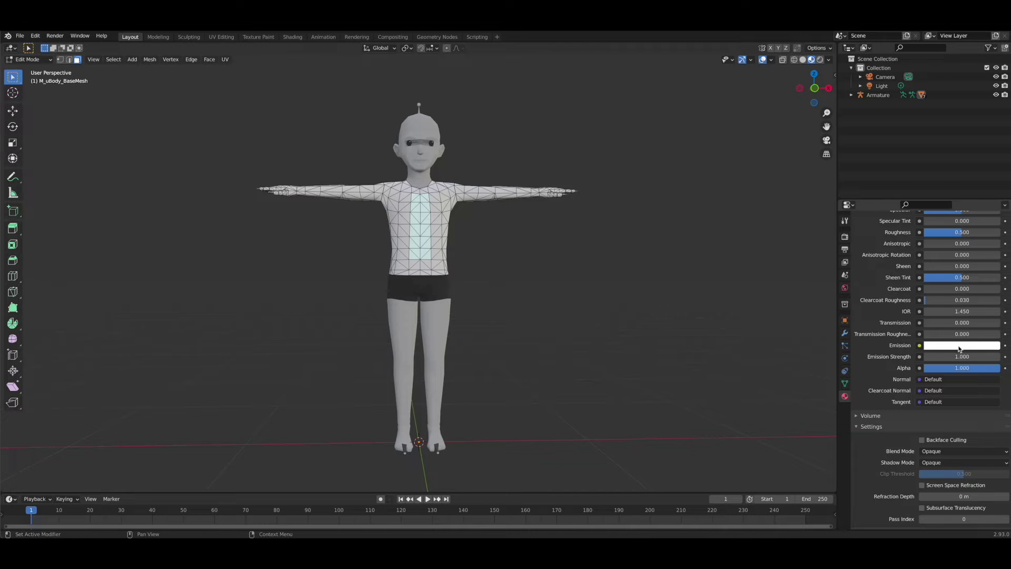
click(960, 349)
click(951, 215)
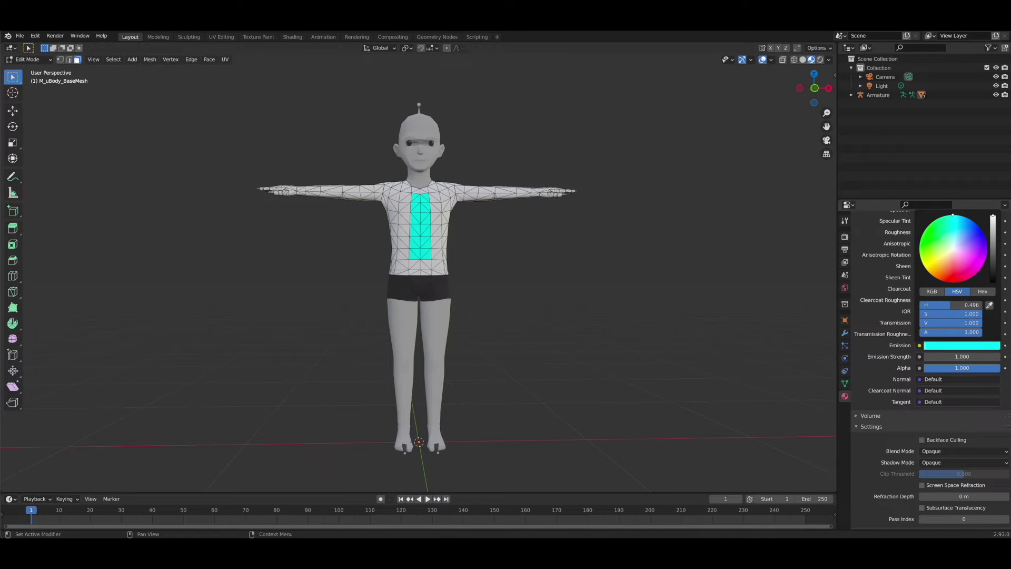
Check the cyan glow in Rendered shading from the straight front view
click(819, 60)
mouse_move(814, 88)
mouse_down()
mouse_move(790, 89)
mouse_move(820, 89)
mouse_move(810, 91)
mouse_up()
click(815, 90)
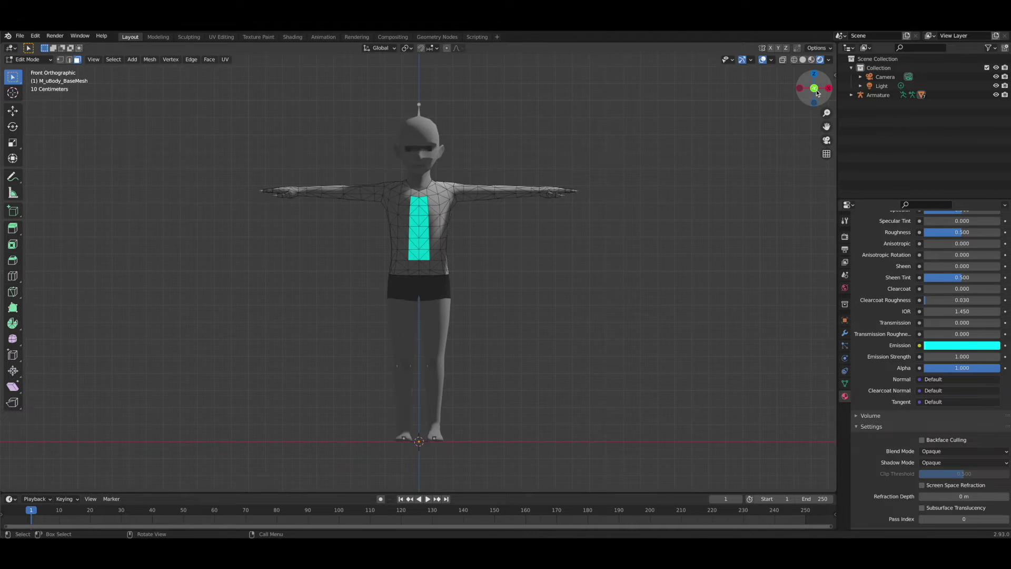
right_click(946, 358)
Set Emission Strength to 0.2 and orbit around the character to inspect the glow
click(979, 359)
double_click(978, 358)
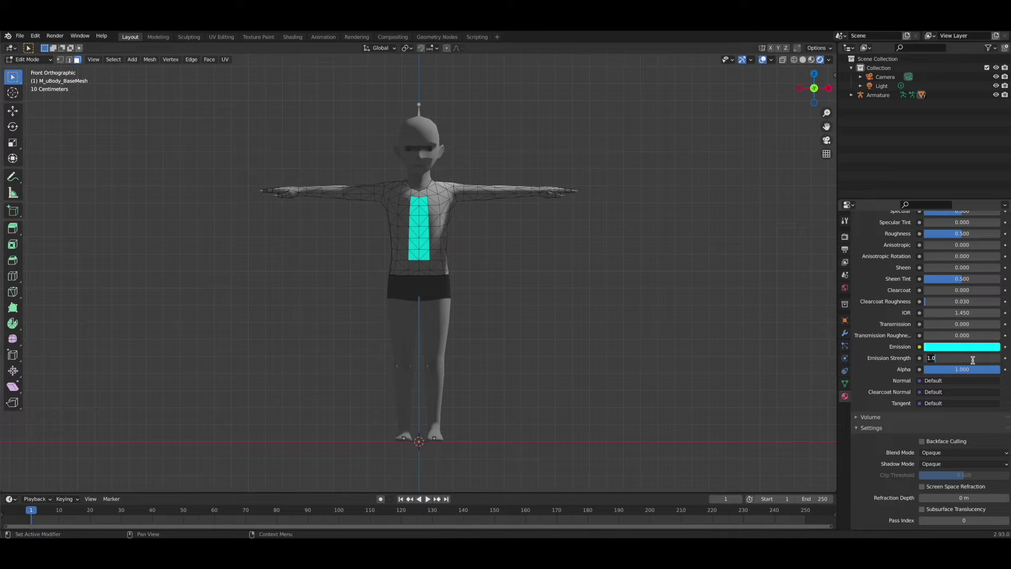
text(.2)
key(Return)
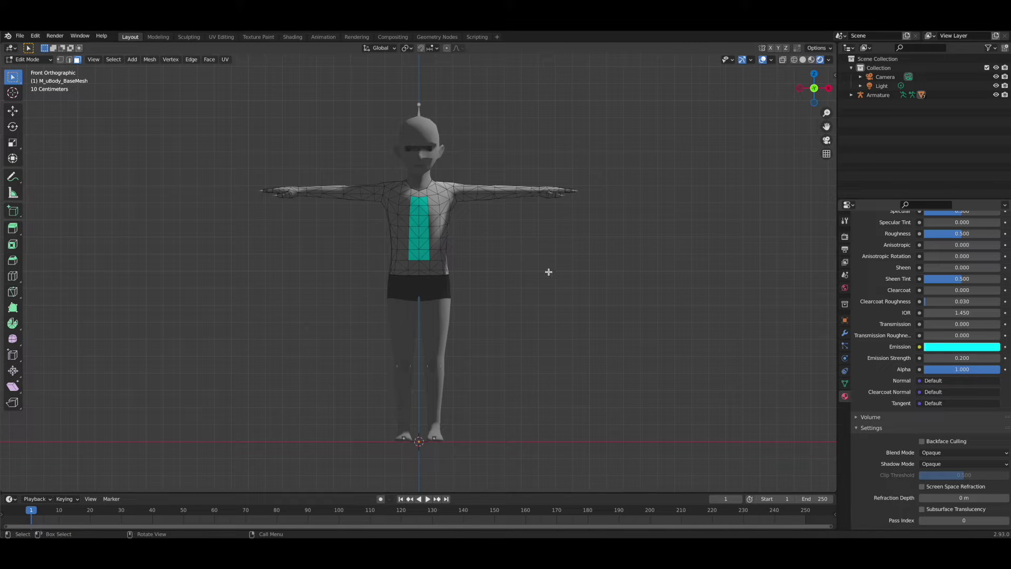
middle_drag(548, 271, 558, 276)
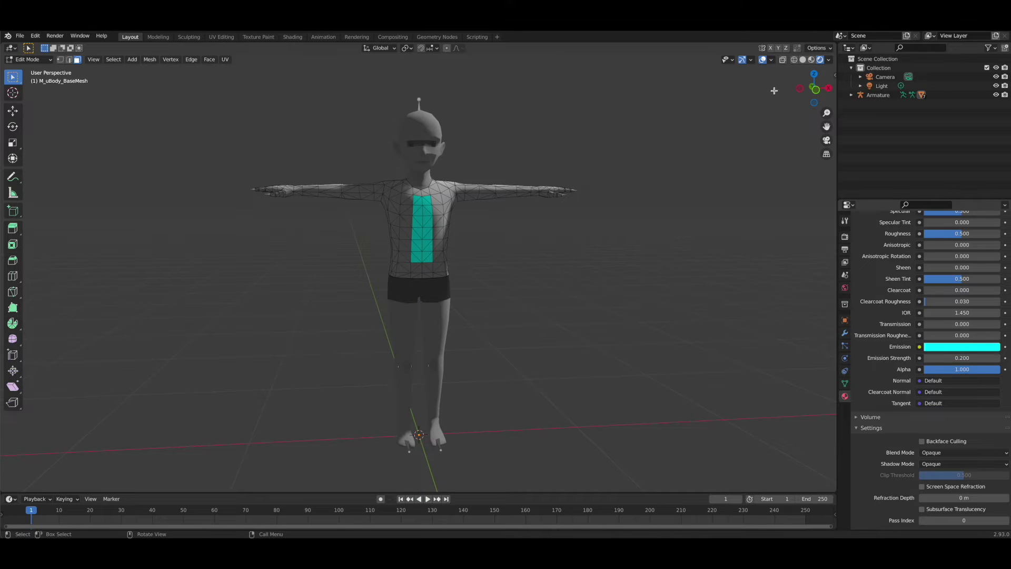
mouse_move(813, 89)
mouse_down()
mouse_move(774, 91)
mouse_move(805, 89)
mouse_up()
scroll(940, 321, up, 12)
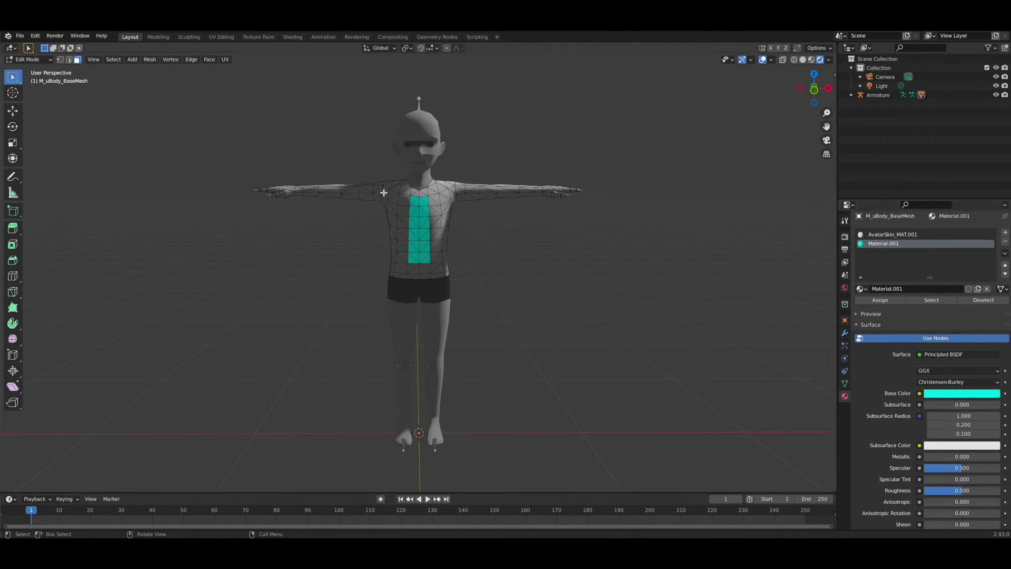
Switch the body mesh back to Object Mode and open the File menu
click(46, 60)
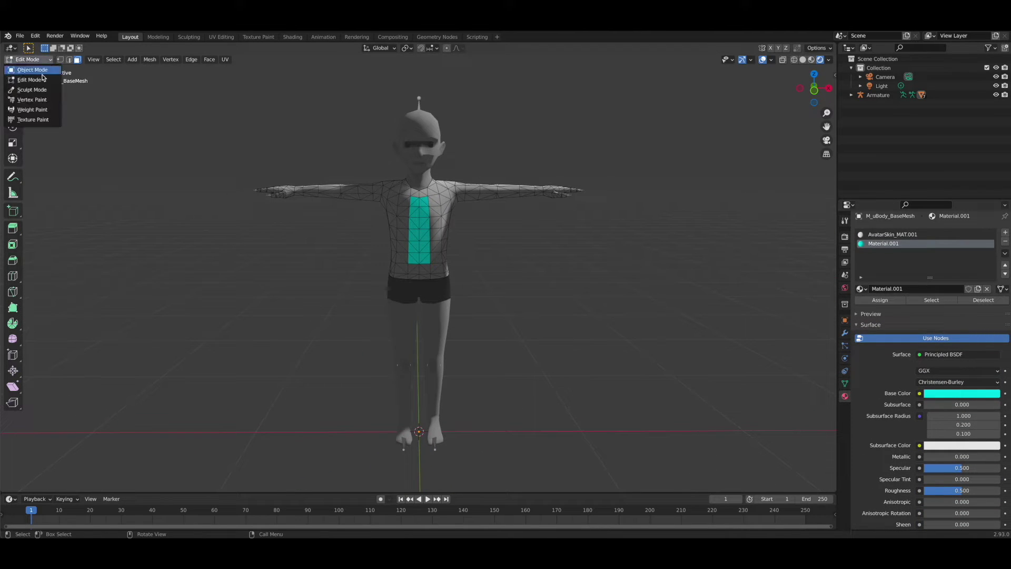
click(32, 70)
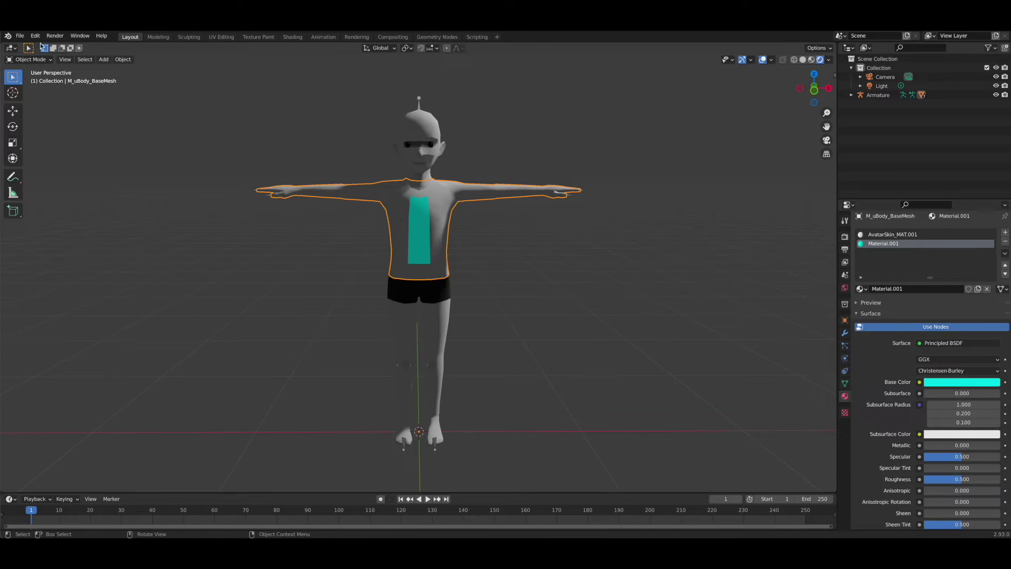
click(20, 35)
click(35, 35)
click(20, 35)
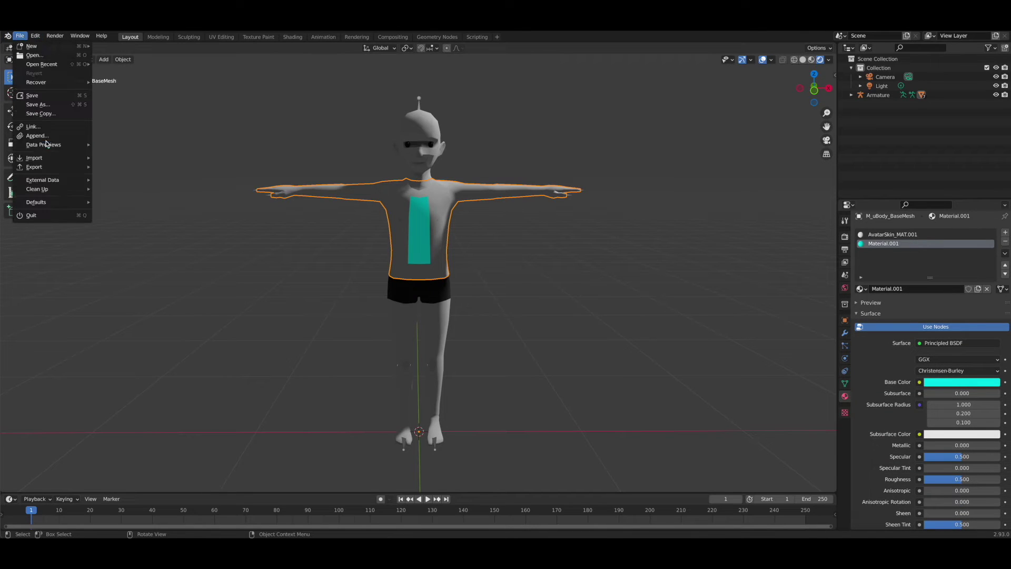
Choose glTF 2.0 export and limit it to Selected Objects only
mouse_move(45, 168)
click(120, 248)
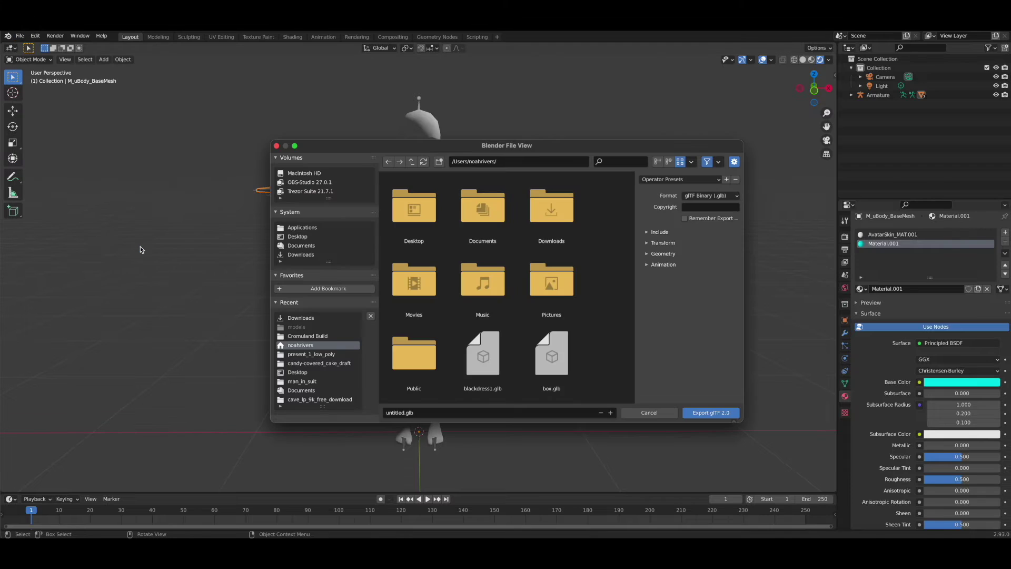
click(662, 232)
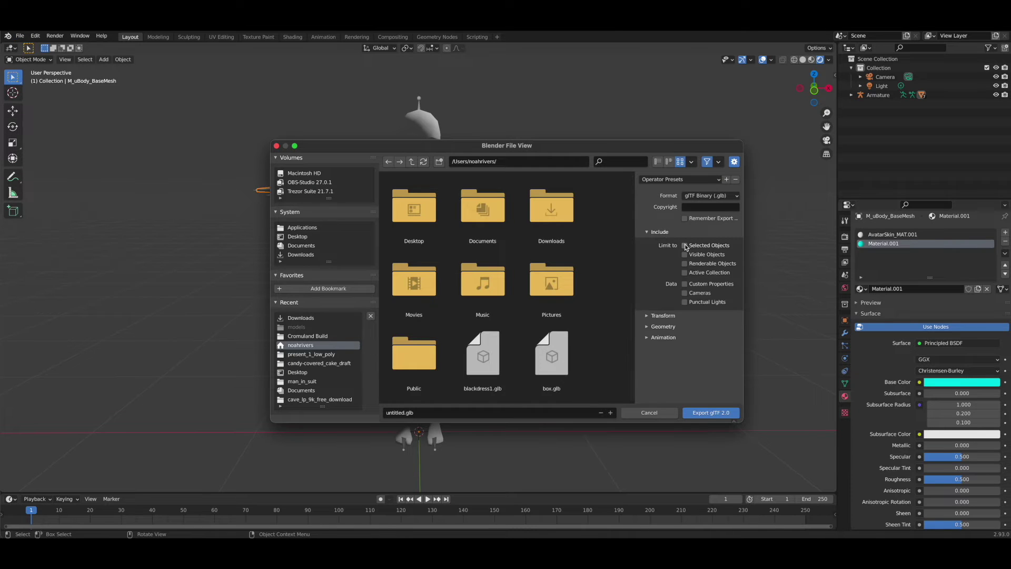
click(684, 245)
Export the mesh as Emissiontest.glb, then switch to Decentraland Builder in Chrome
click(403, 412)
double_click(397, 412)
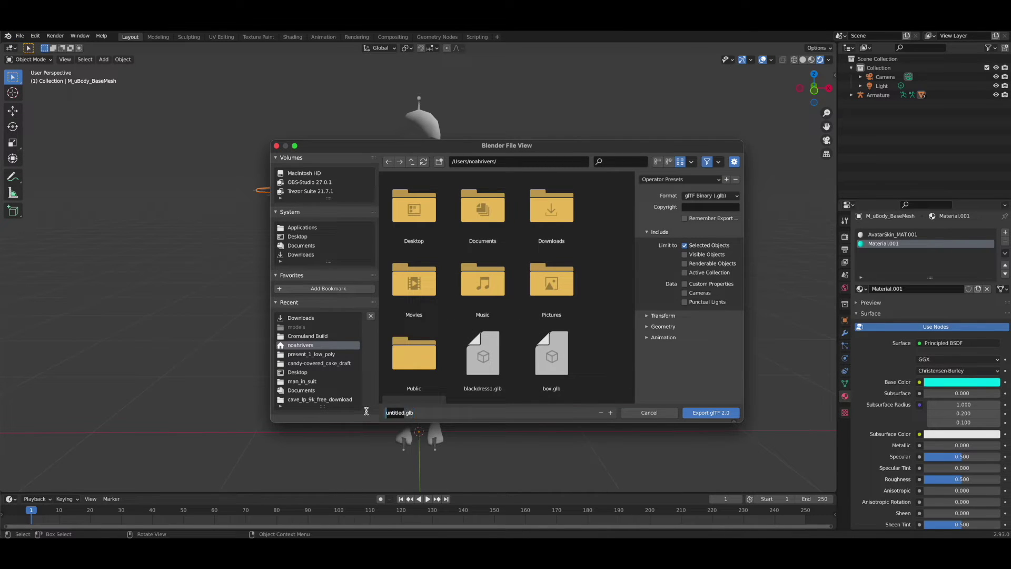
text(Emissions)
text(est)
click(690, 396)
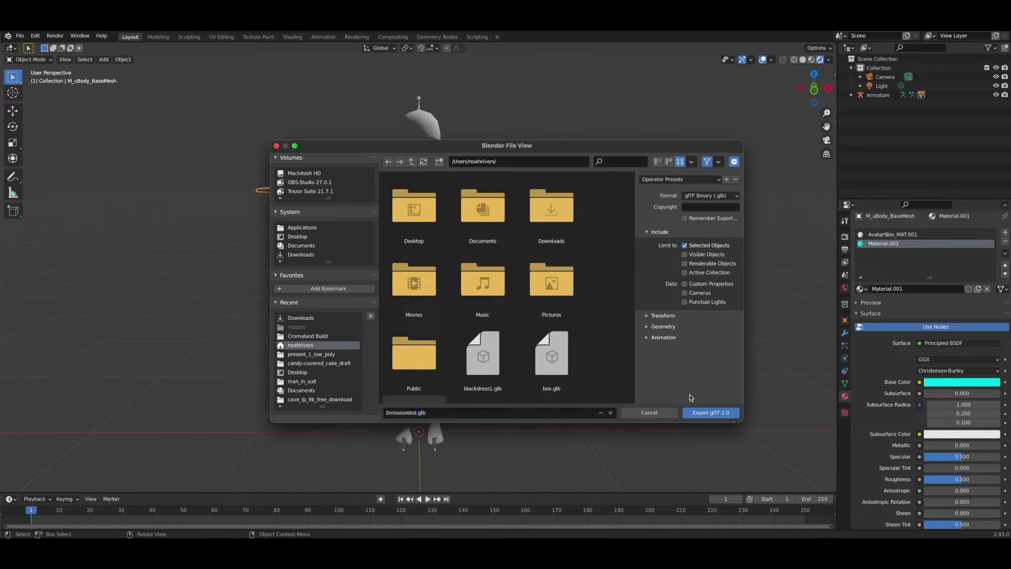
click(709, 415)
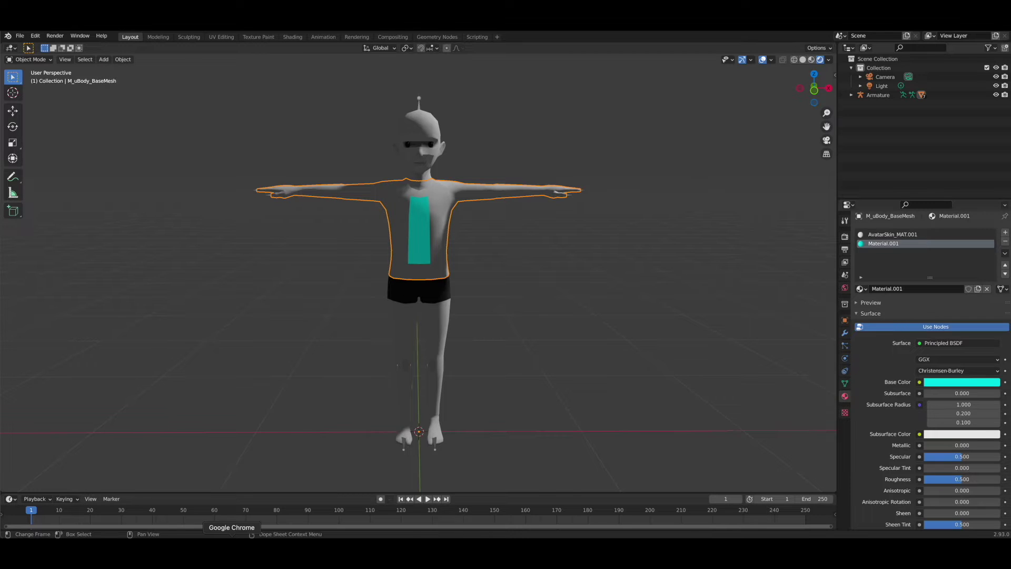
click(232, 536)
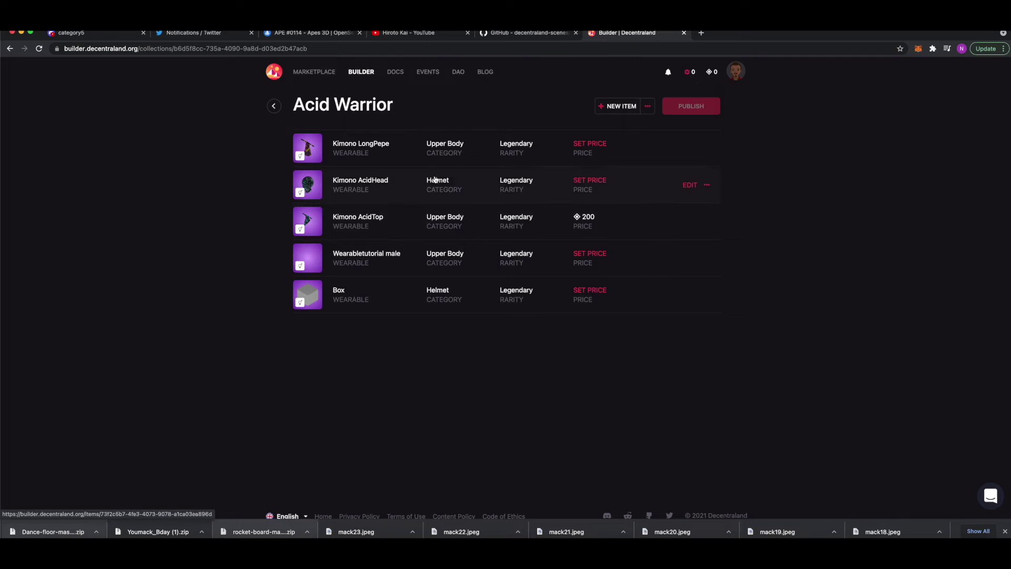
Start a new collection item and search the file picker for 'emission'
click(617, 108)
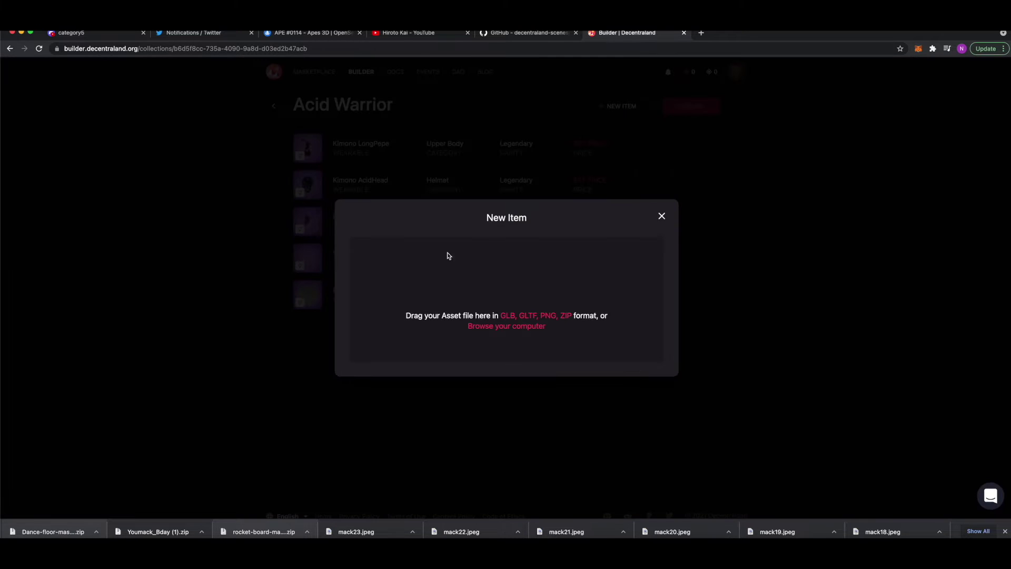
click(68, 555)
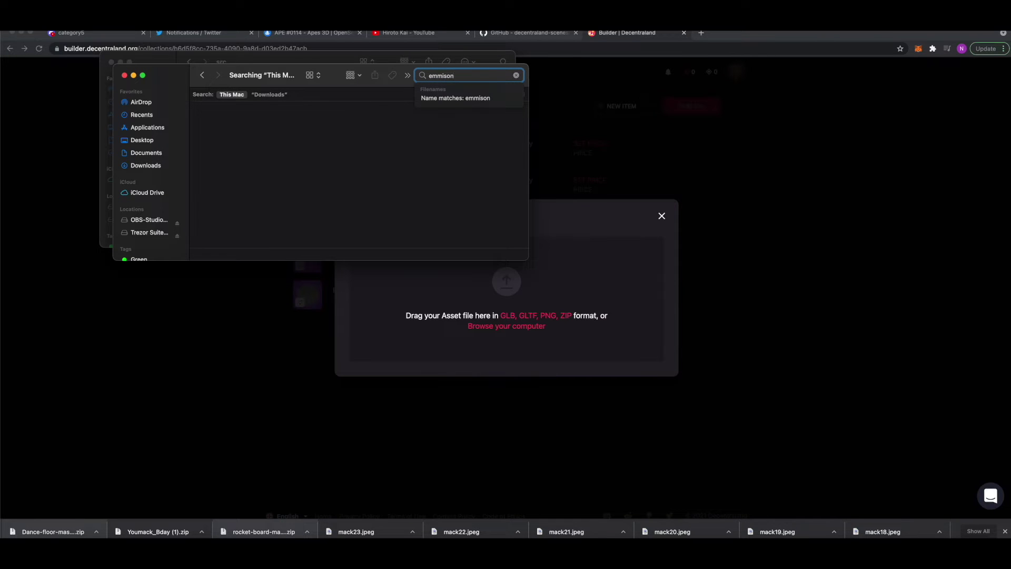
key(BackSpace)
key(BackSpace)
key(BackSpace)
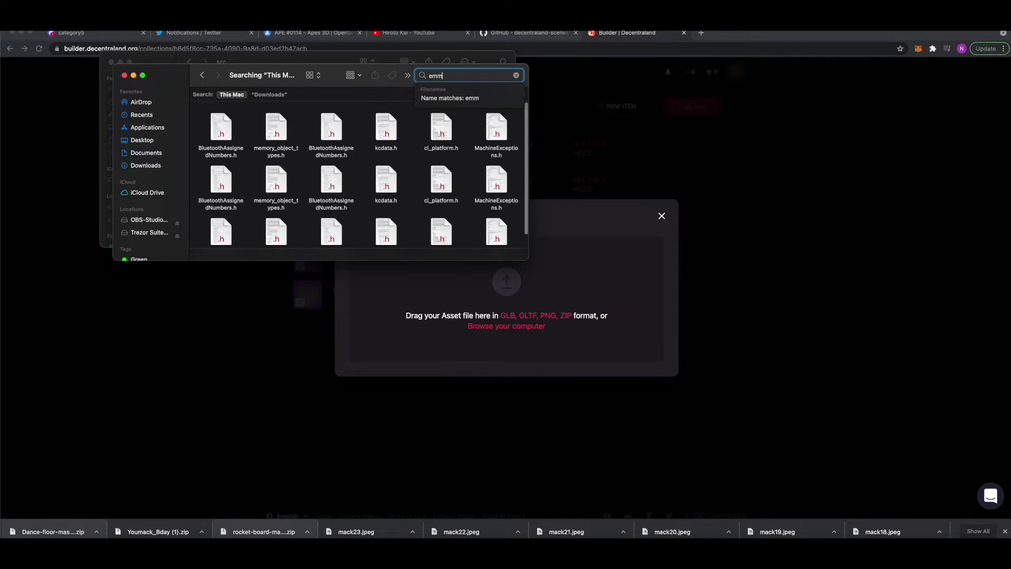
key(BackSpace)
key(BackSpace)
text(ission)
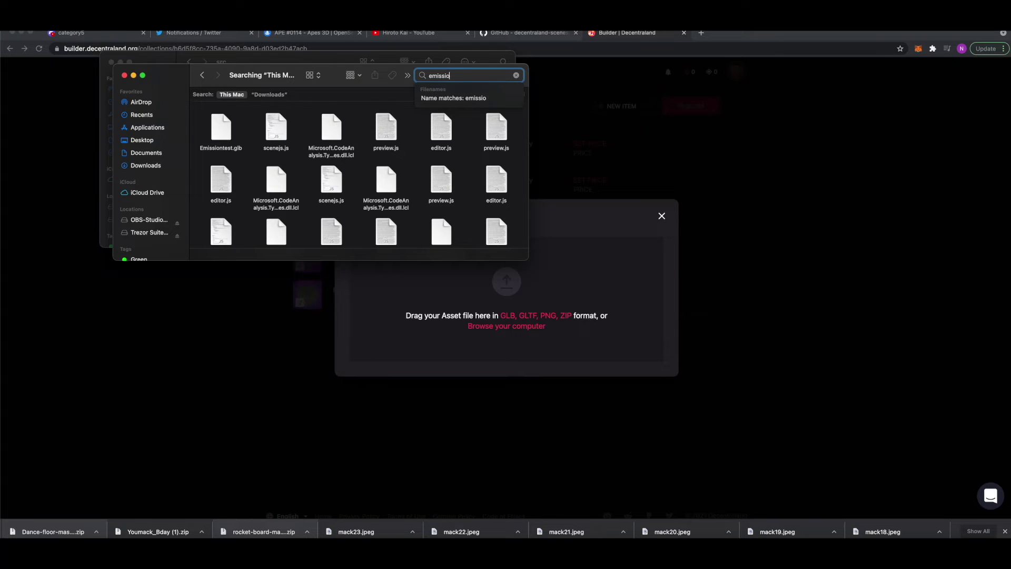
text(mis)
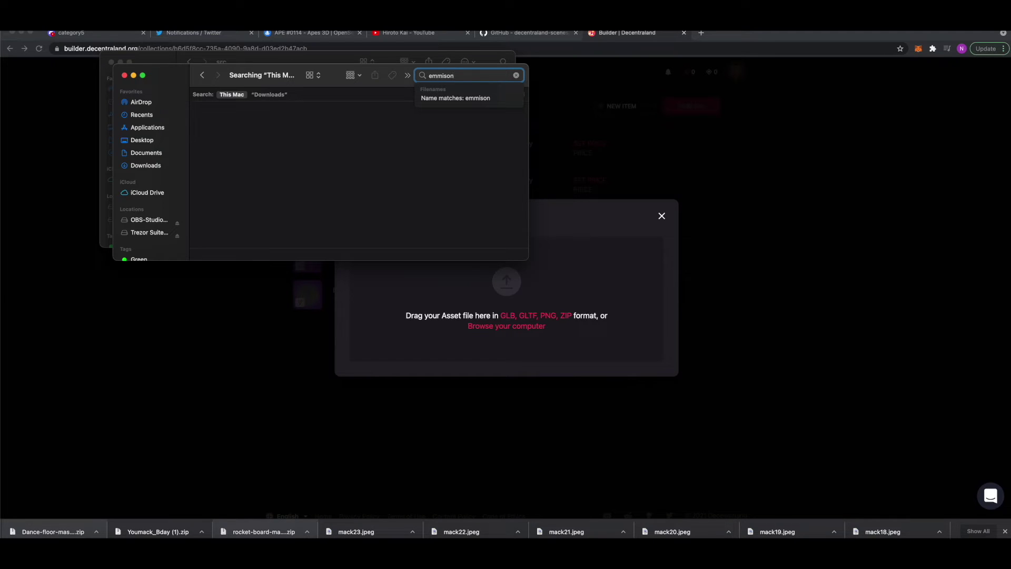
key(BackSpace)
key(BackSpace)
key(BackSpace)
key(BackSpace)
text(iss)
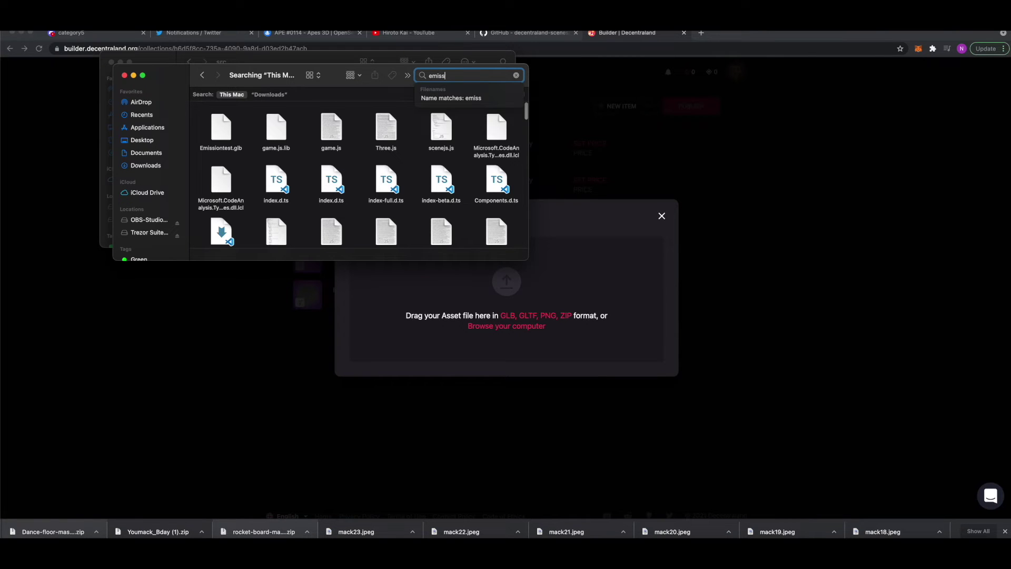
Narrow the search results to Emissiontest.glb and load it into the New Item form
scroll(447, 118, down, 3)
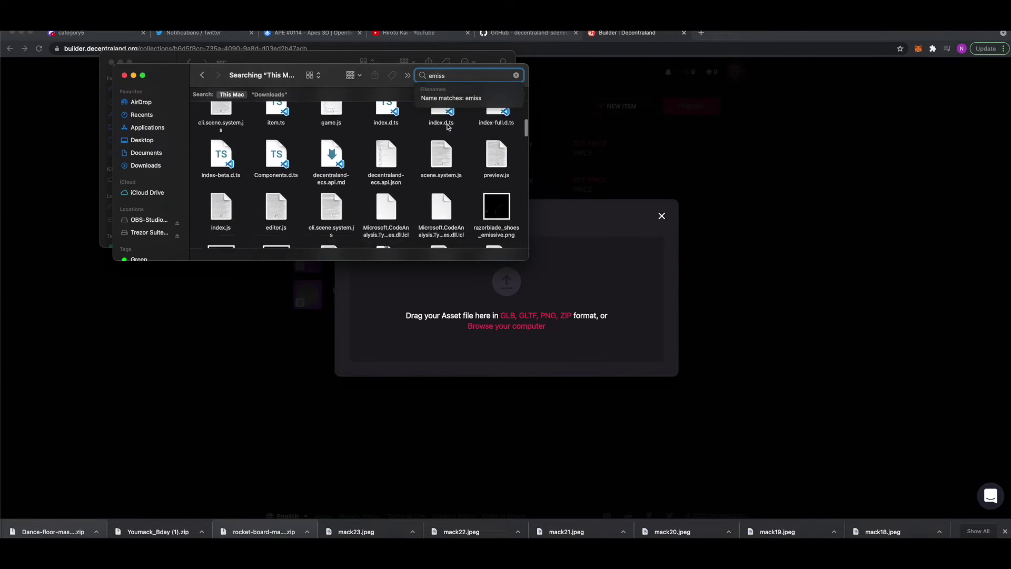
scroll(447, 127, down, 2)
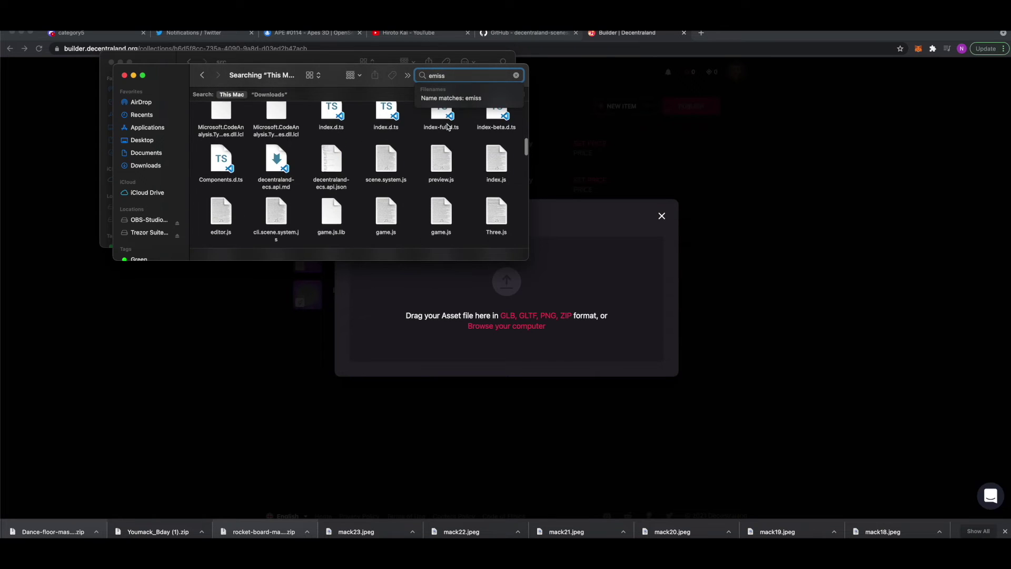
scroll(447, 127, down, 3)
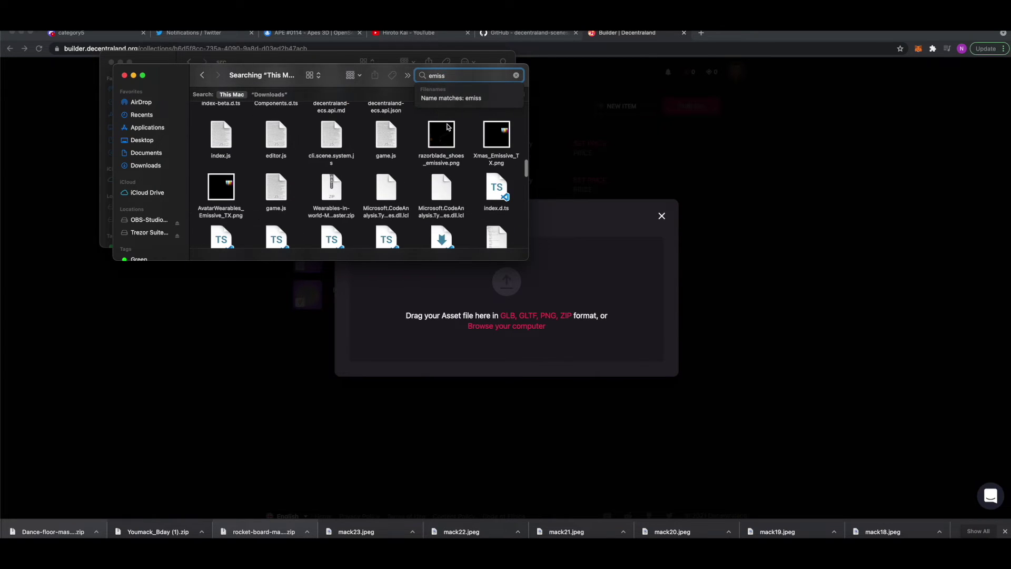
scroll(447, 126, down, 3)
scroll(447, 127, down, 2)
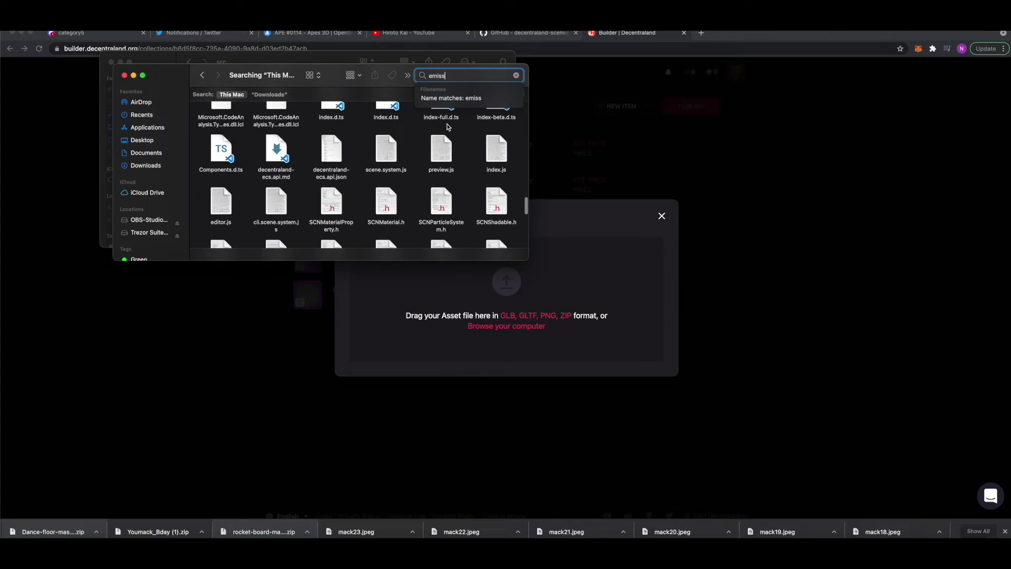
scroll(447, 126, down, 2)
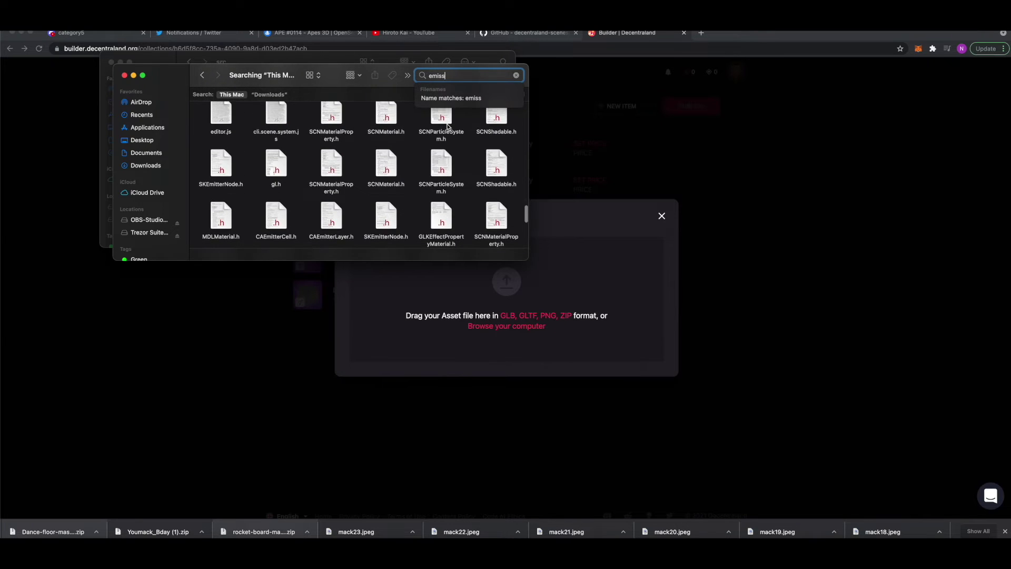
scroll(447, 158, down, 3)
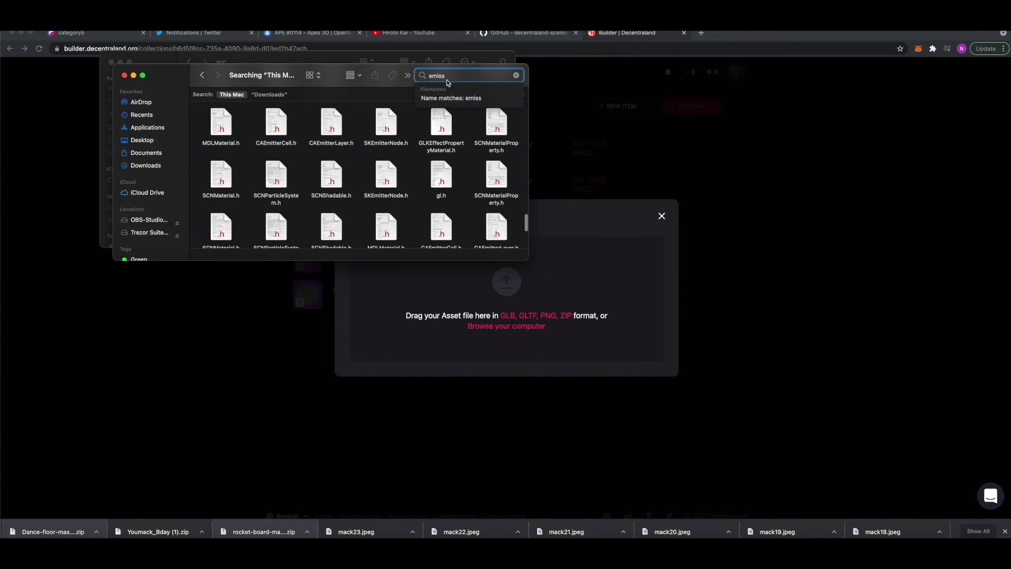
text(on)
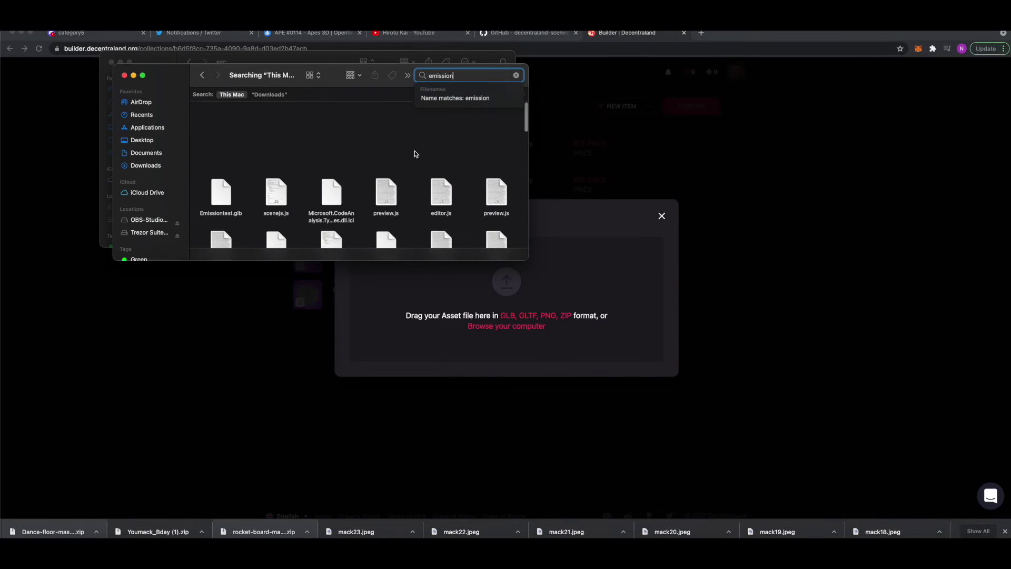
double_click(220, 131)
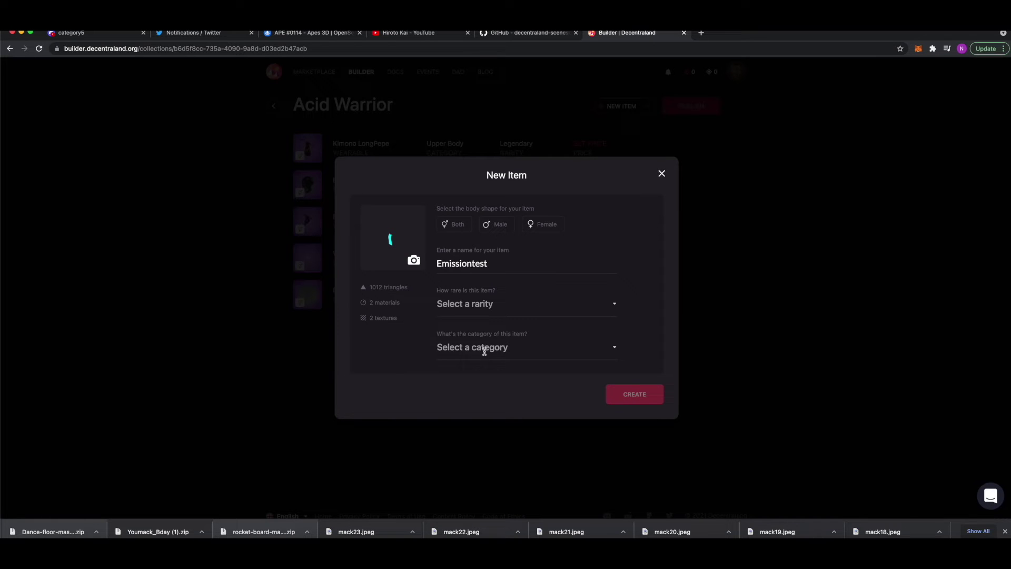
Create Emissiontest as a Legendary Upper Body male wearable, not part of an existing item
click(484, 349)
scroll(480, 411, down, 3)
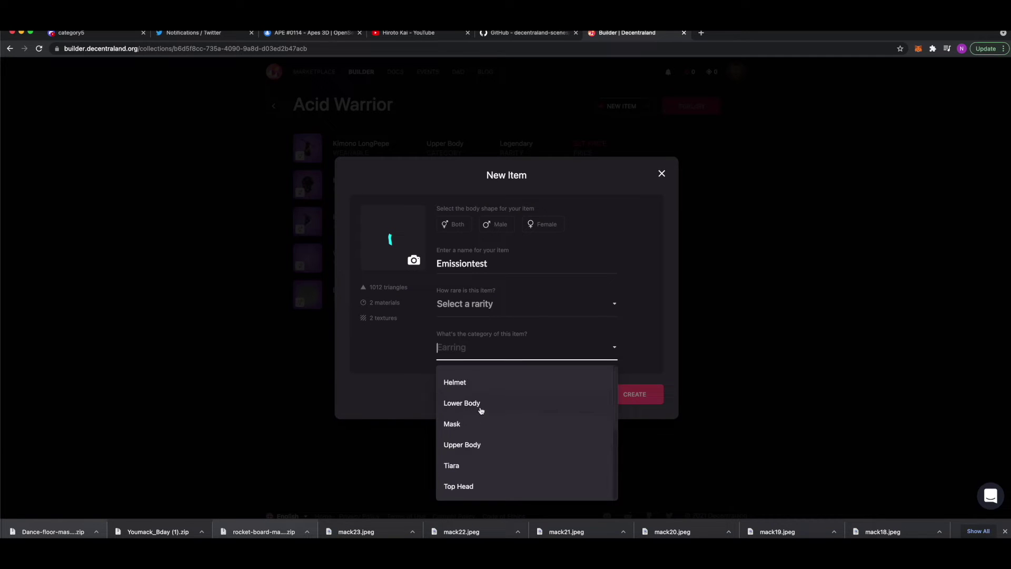
click(463, 445)
click(472, 306)
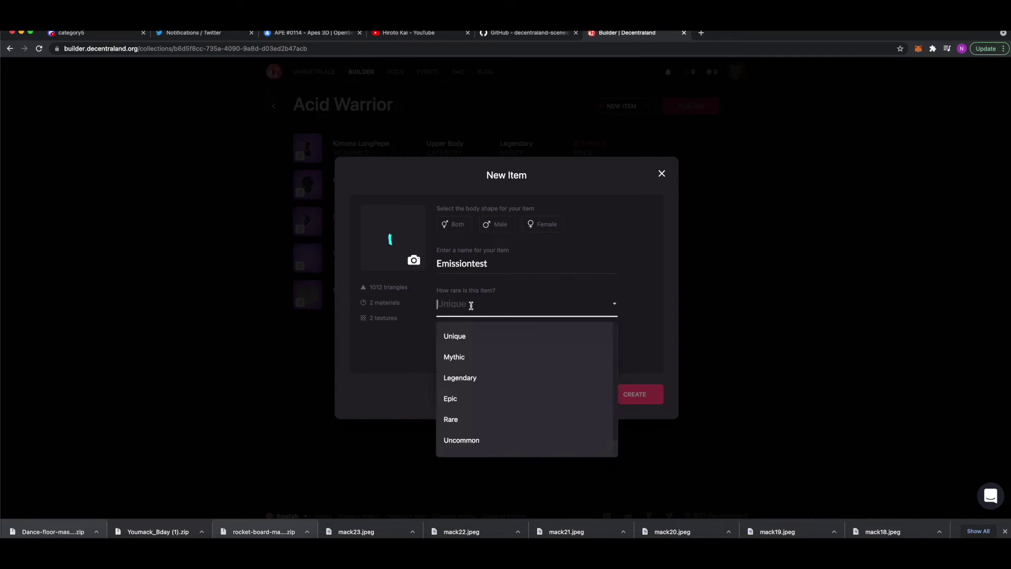
click(481, 379)
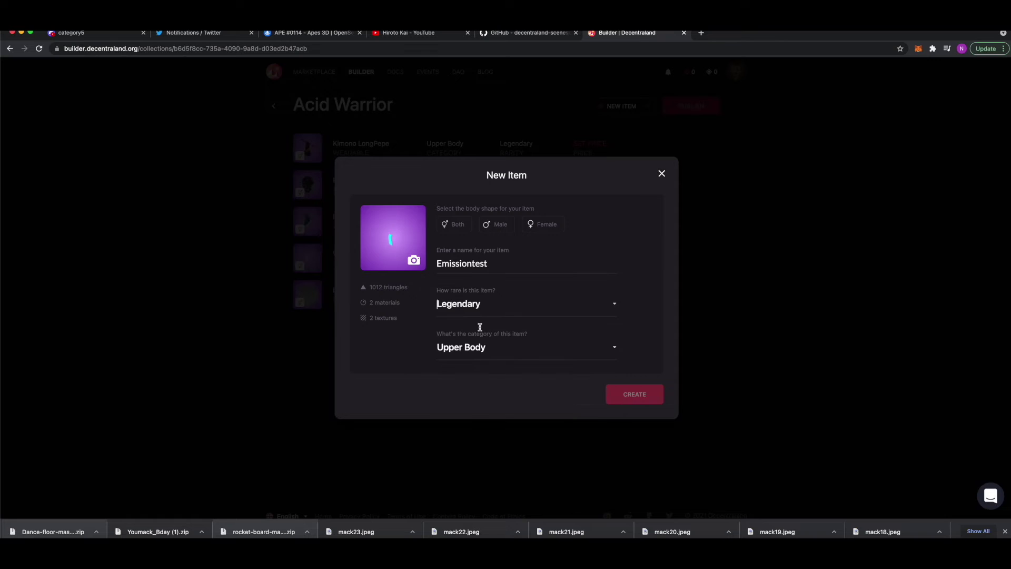
click(506, 226)
click(480, 282)
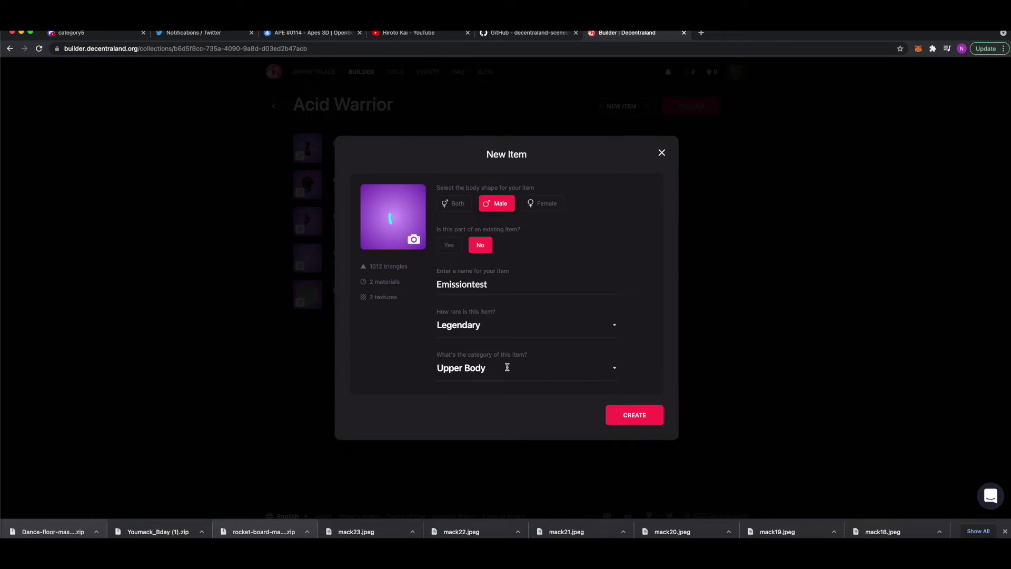
click(632, 415)
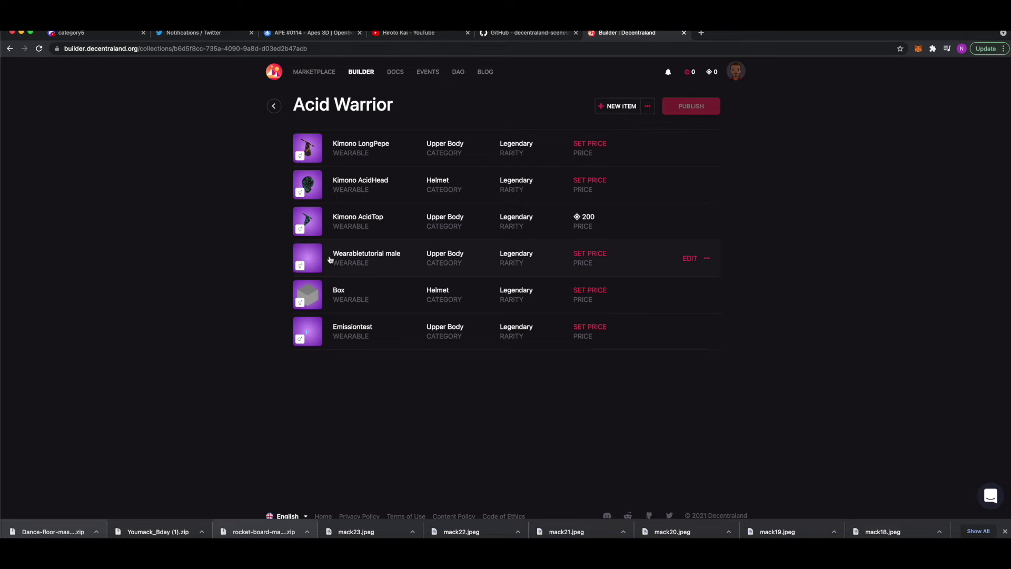
click(688, 336)
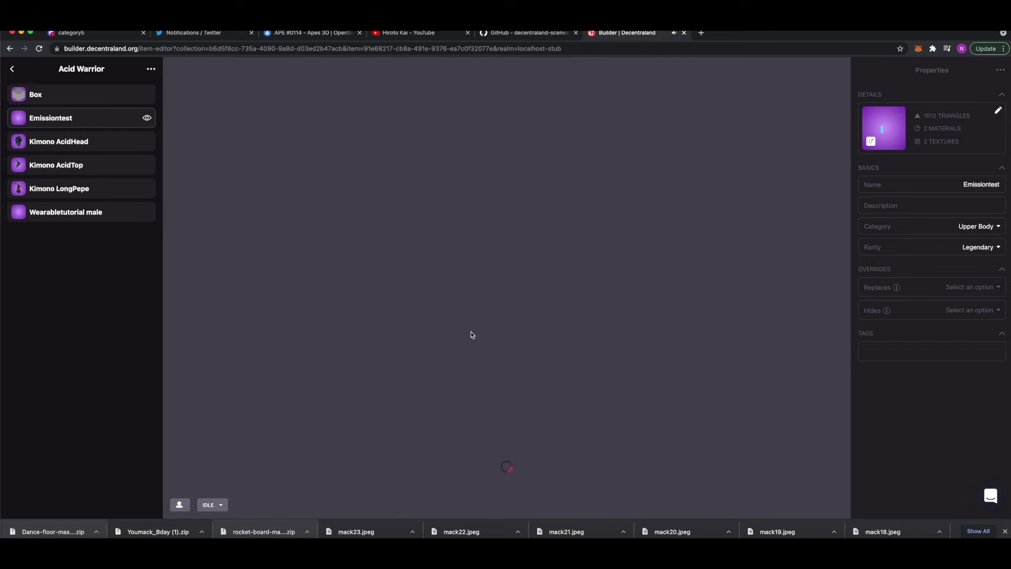
drag(470, 335, 438, 329)
click(11, 68)
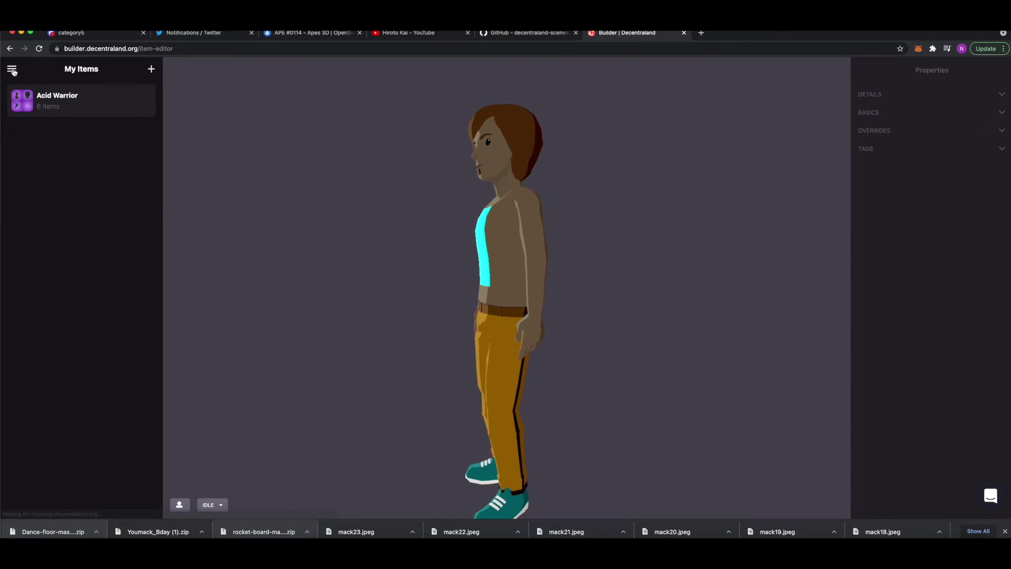
click(11, 70)
Launch the Acid Warrior collection in-world and sign the MetaMask request to reach Genesis Plaza
click(377, 201)
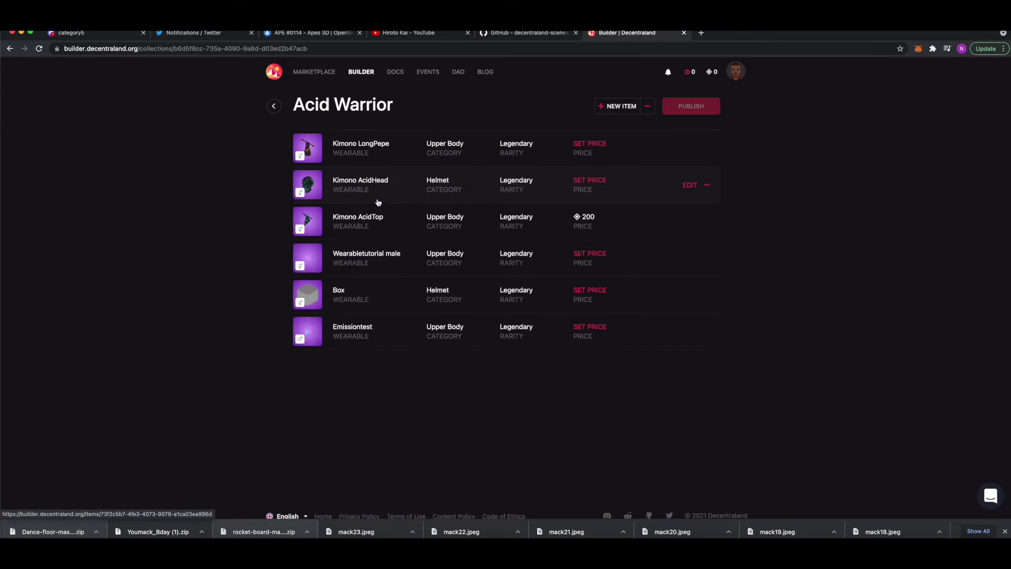
click(647, 109)
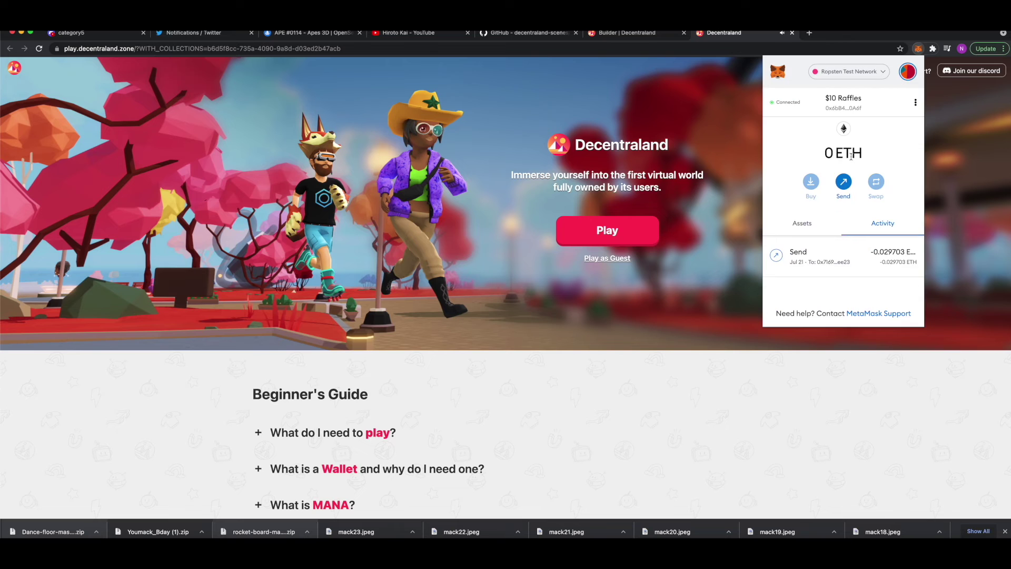
click(729, 142)
click(629, 223)
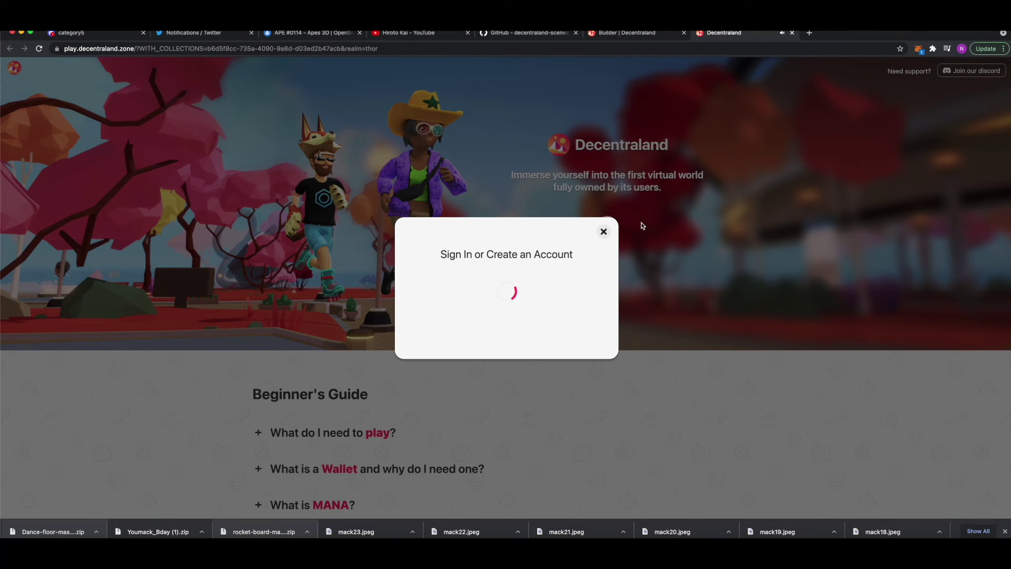
click(918, 48)
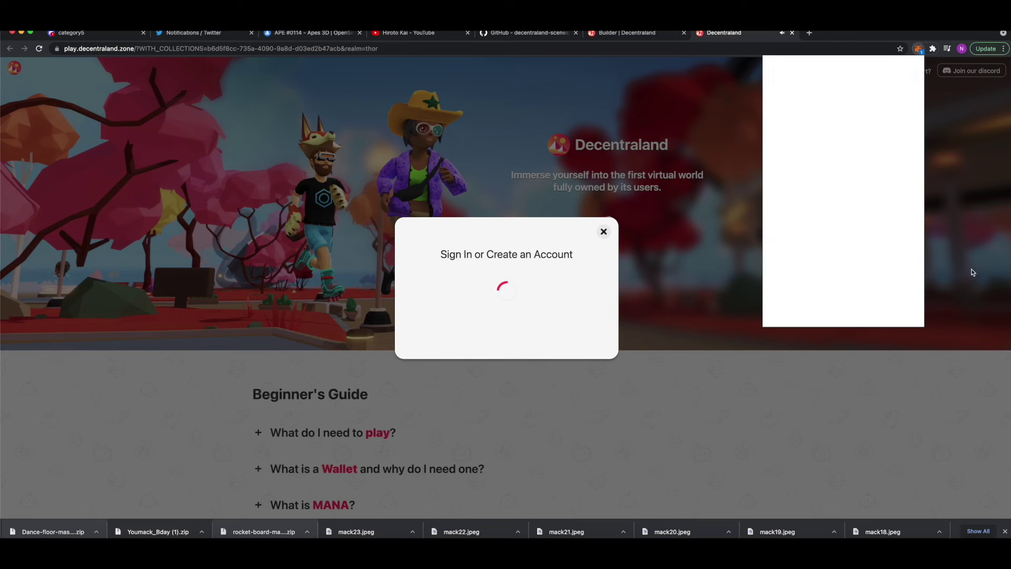
click(870, 300)
click(729, 256)
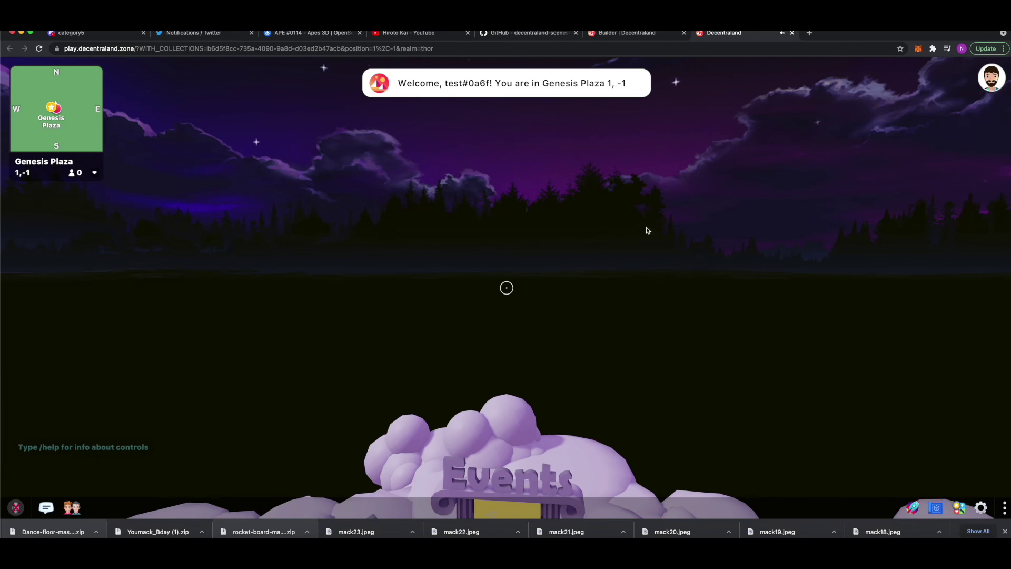
Equip the Emissiontest torso from Backpack Collectibles and return to Genesis Plaza
click(992, 82)
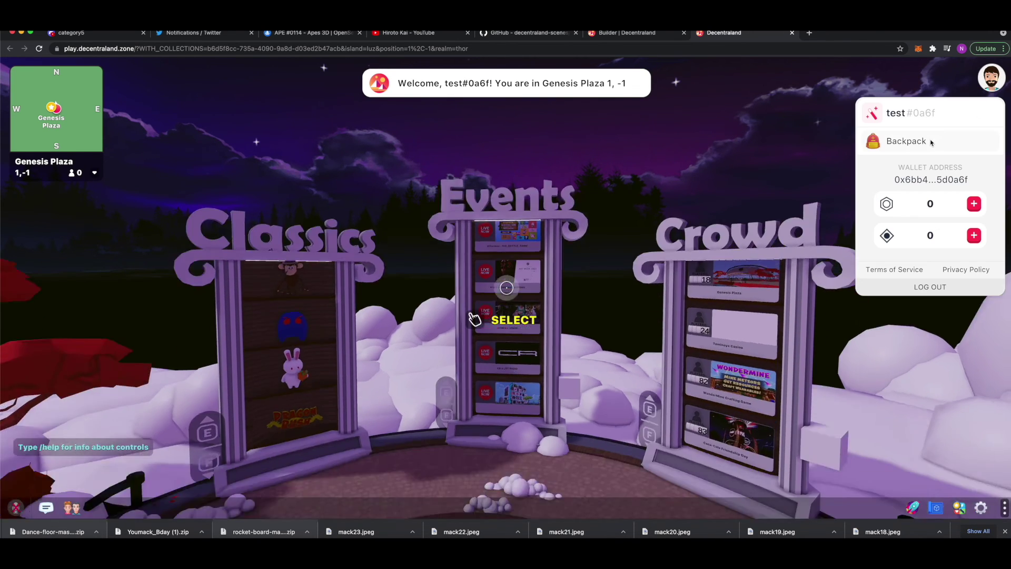
click(916, 141)
click(668, 129)
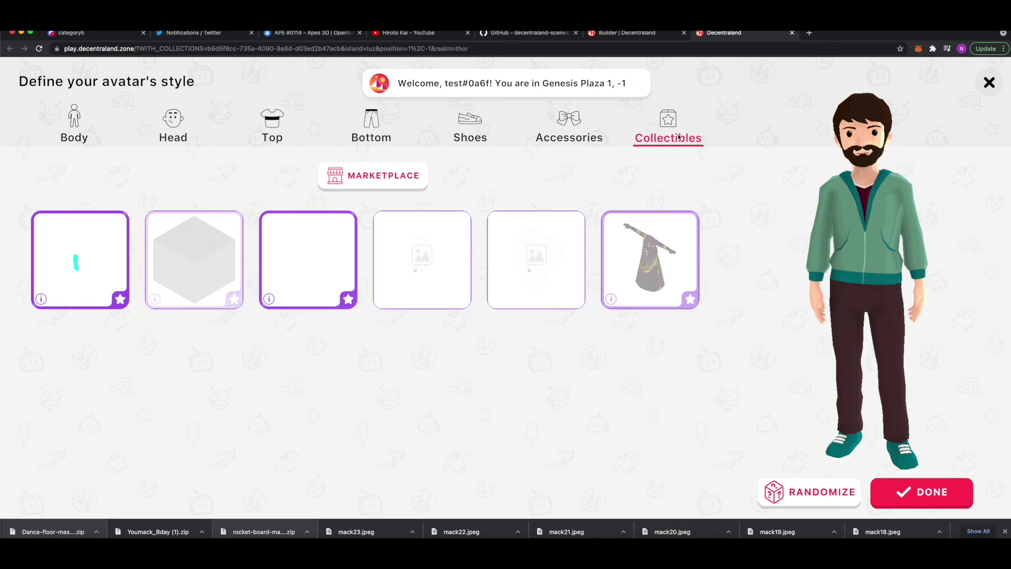
click(106, 267)
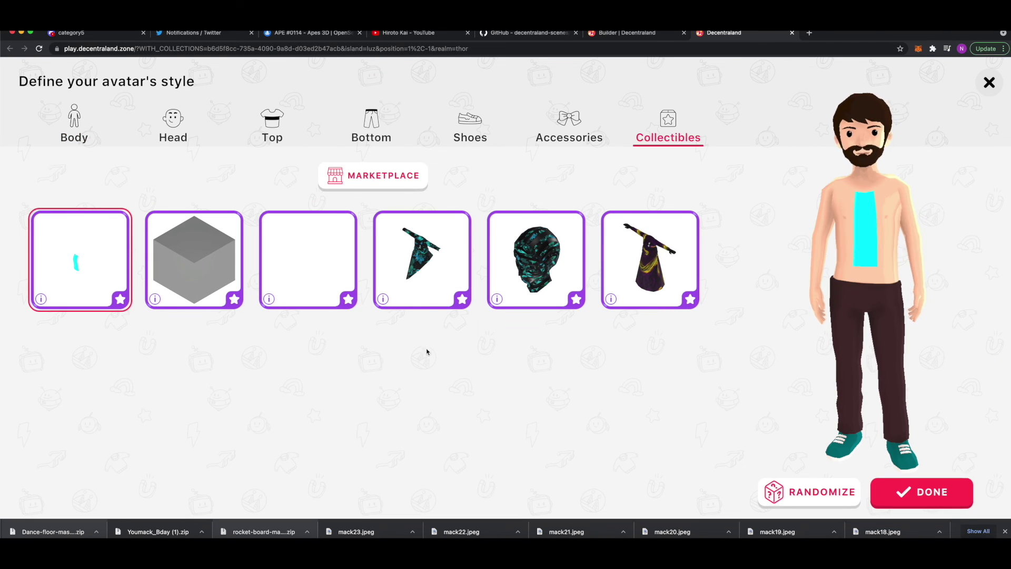
click(907, 494)
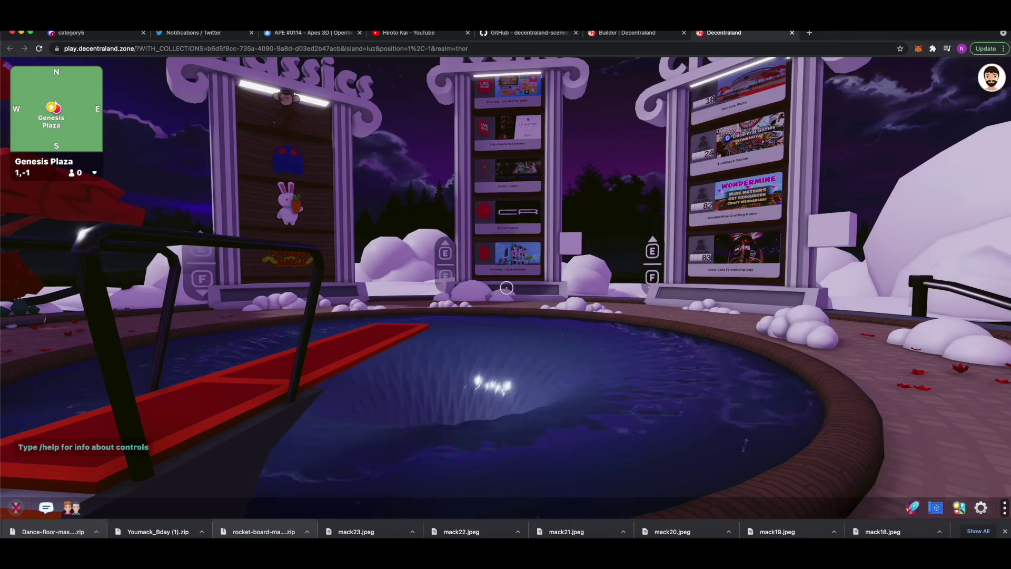
click(780, 408)
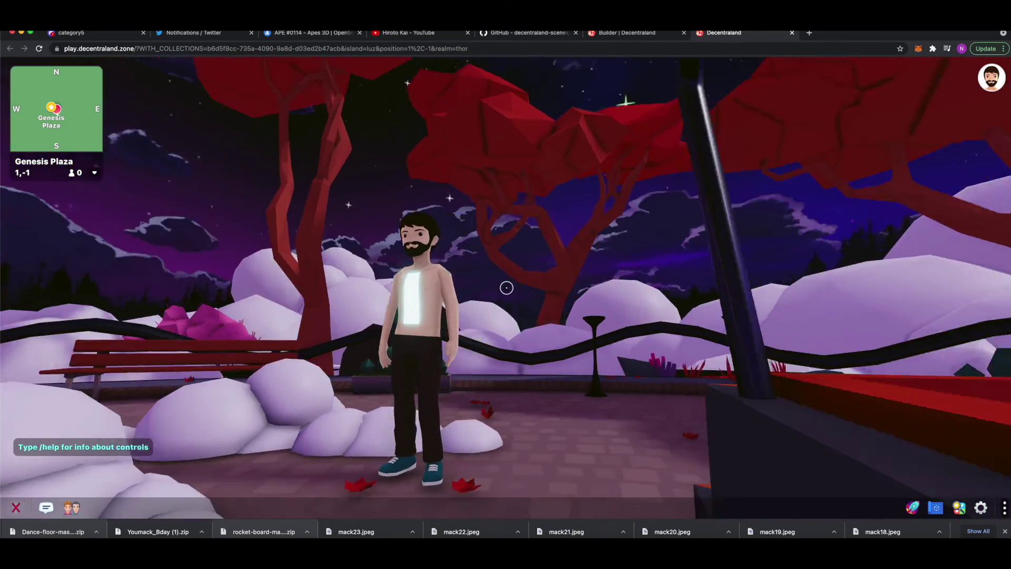
Walk the avatar through Genesis Plaza to parcel 1, 0, its Emissiontest torso glowing
key(w)
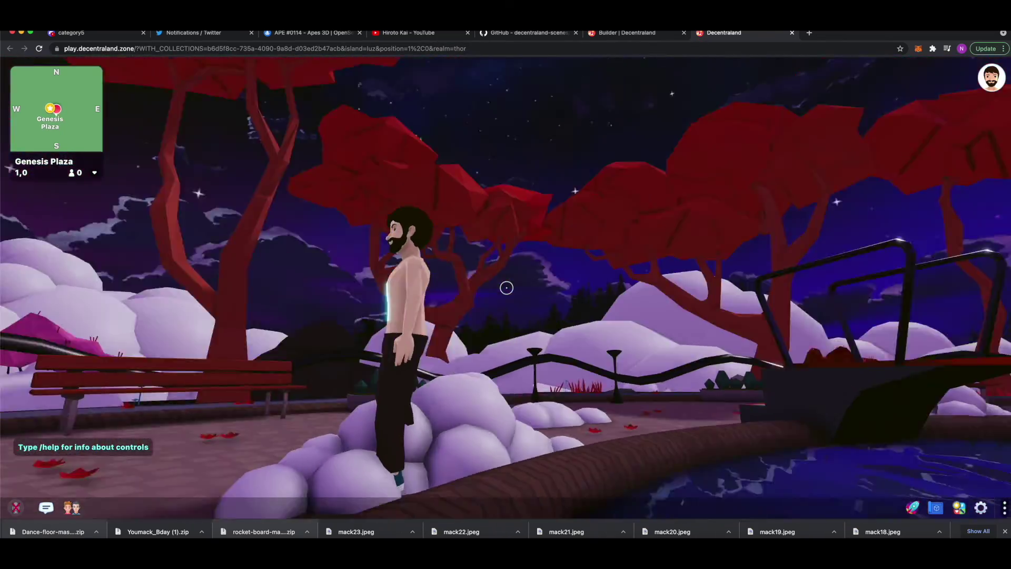